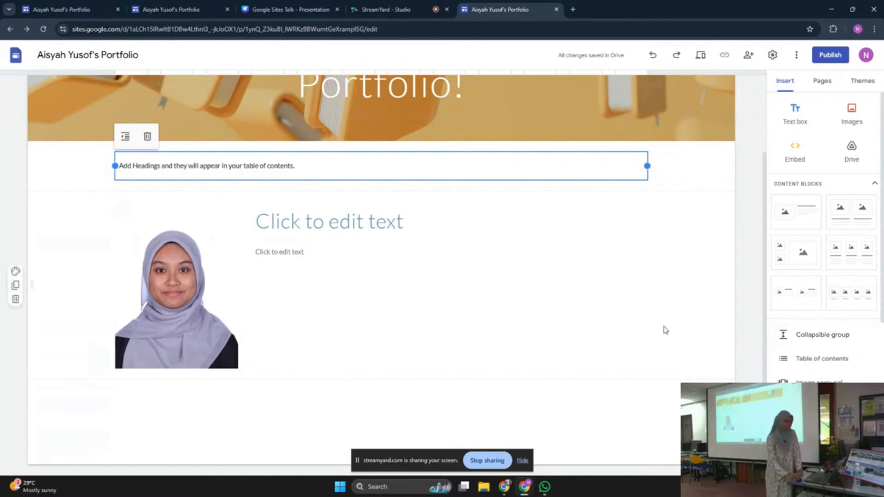
Type 'Maklumat Peribadi' as the title beside the photo and select it
{"action": "left_click", "coordinate": [362, 227]}
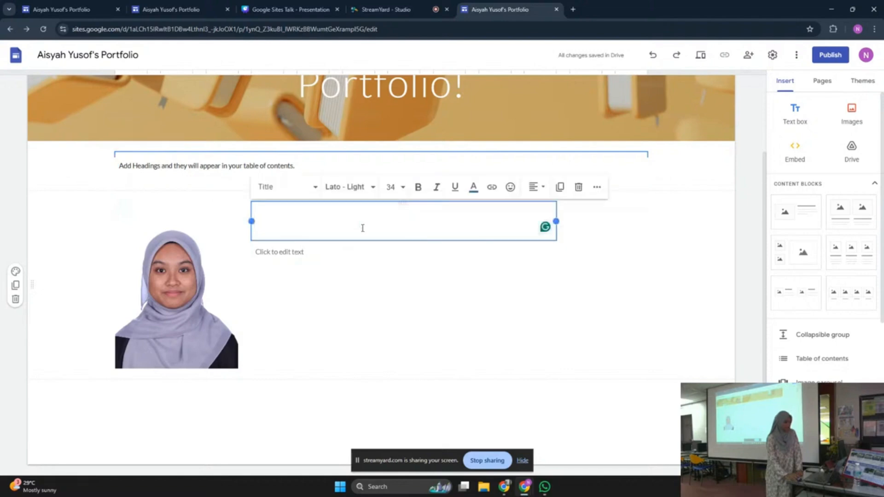
{"action": "left_click", "coordinate": [414, 358]}
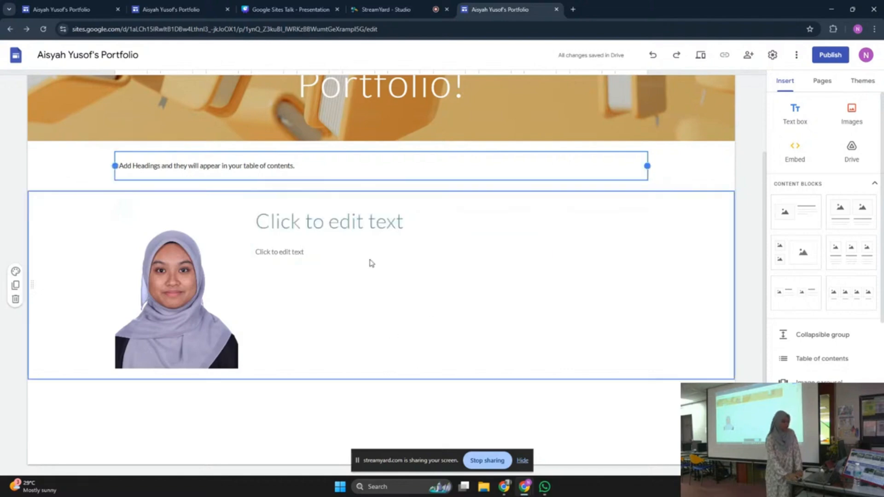
{"action": "left_click", "coordinate": [368, 221]}
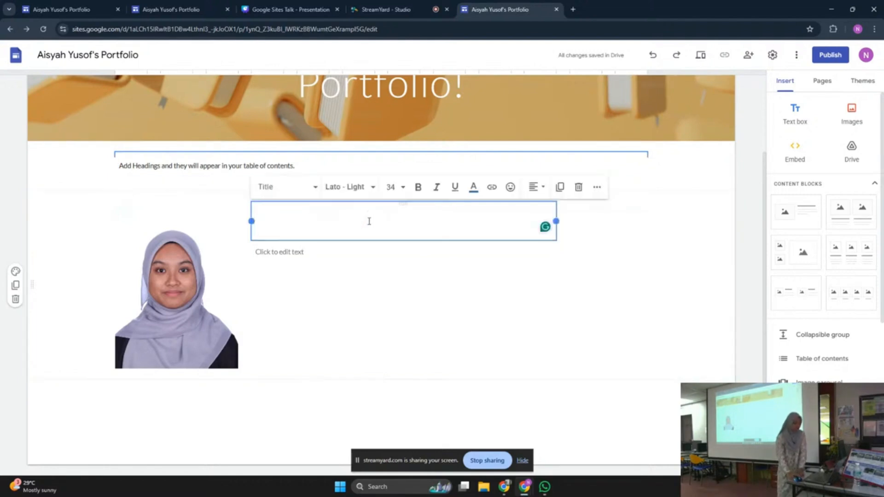
{"action": "type", "text": "Maklumat"}
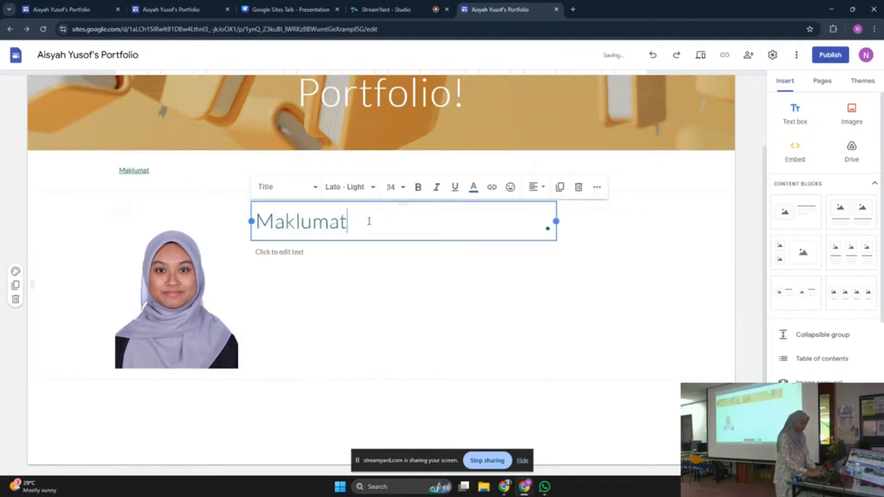
{"action": "type", "text": " Peribadi"}
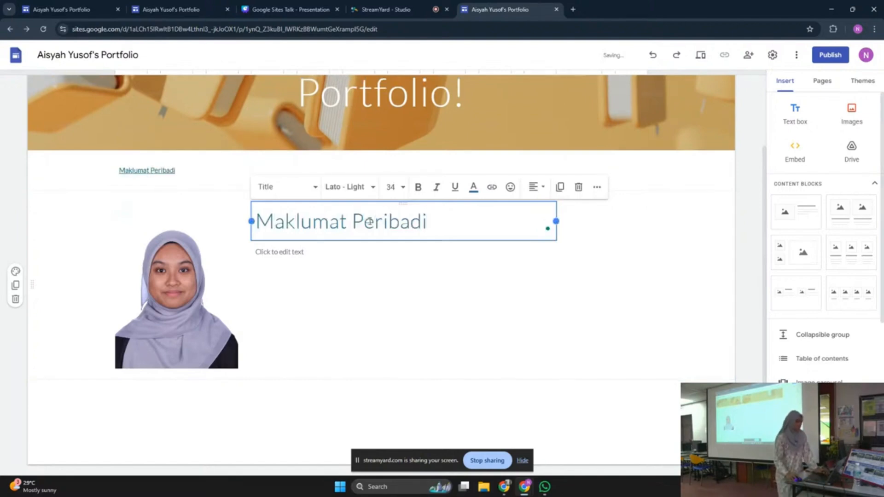
{"action": "left_click_drag", "start_coordinate": [433, 221], "coordinate": [260, 223]}
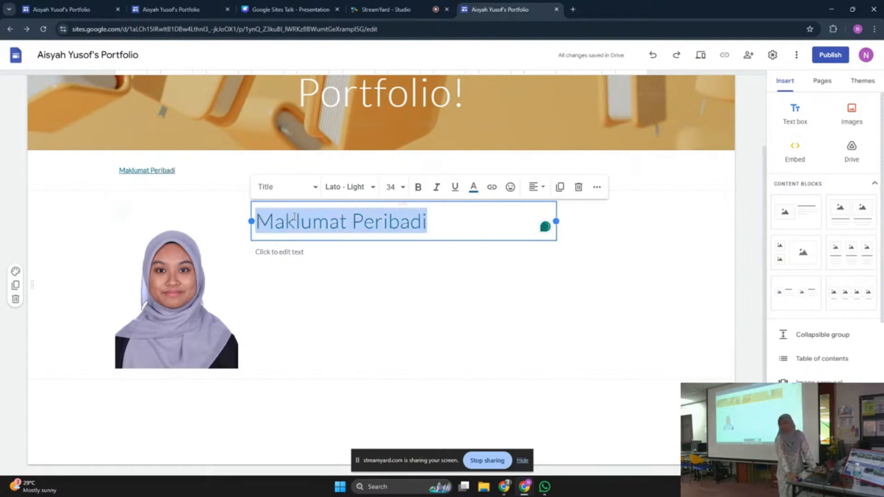
Apply the Heading style to the Maklumat Peribadi title
{"action": "left_click", "coordinate": [284, 186]}
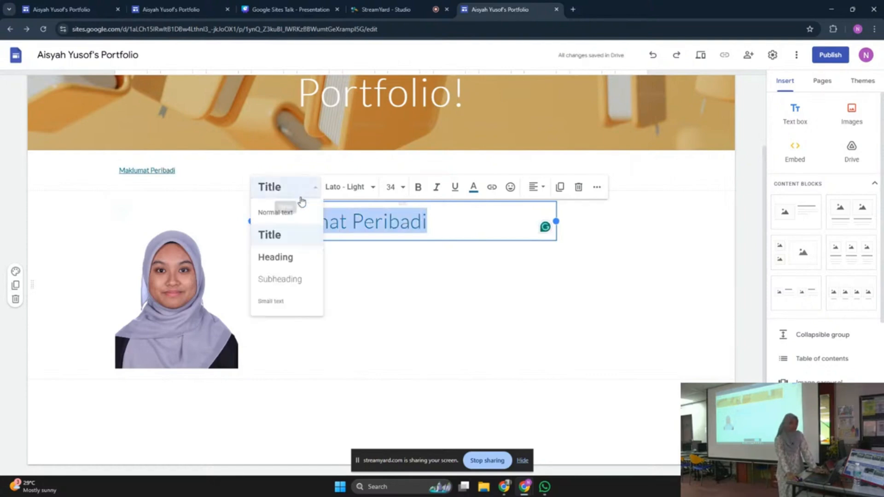
{"action": "left_click", "coordinate": [297, 261]}
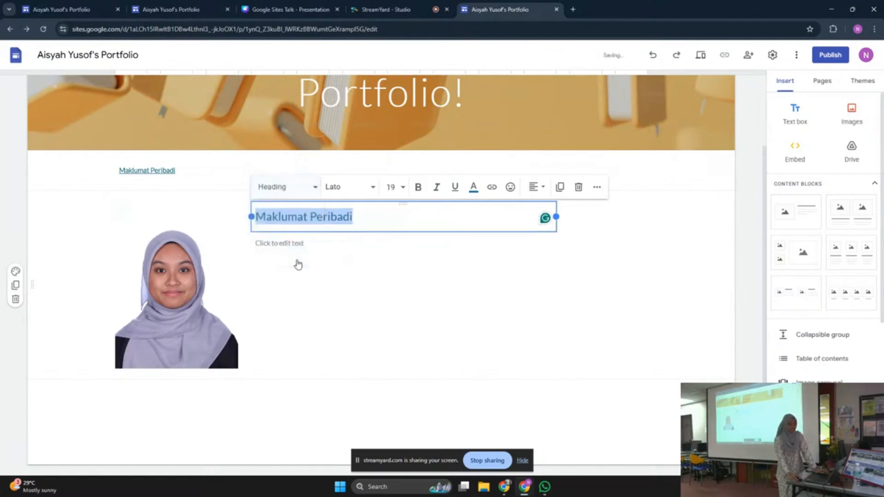
{"action": "left_click", "coordinate": [364, 218]}
{"action": "left_click_drag", "start_coordinate": [365, 218], "coordinate": [254, 225]}
{"action": "left_click", "coordinate": [468, 314]}
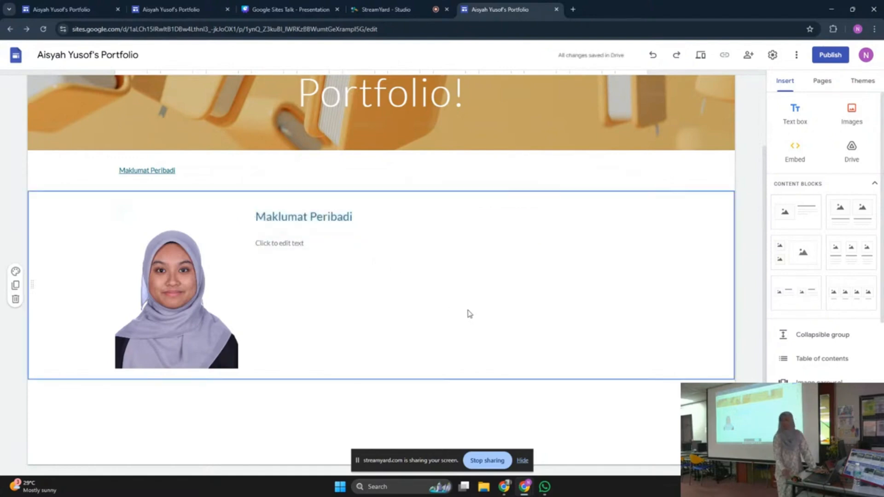
Erase all the heading text, leaving an empty Heading line
{"action": "left_click", "coordinate": [375, 222]}
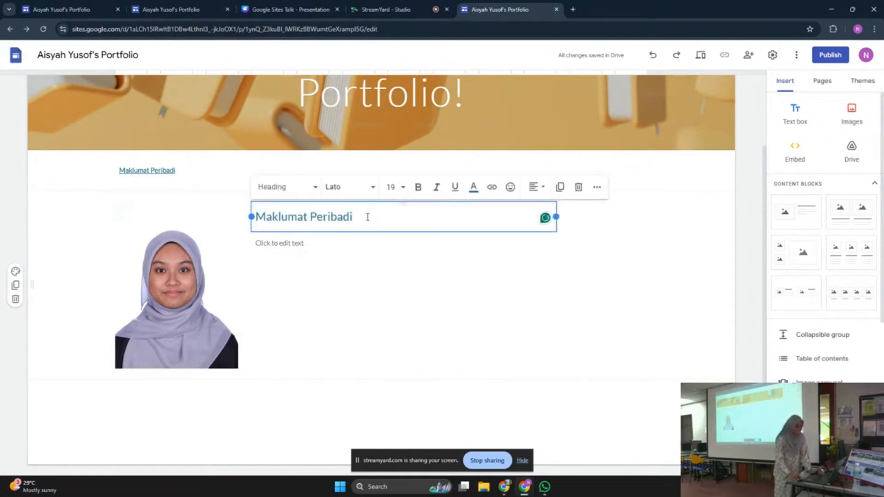
{"action": "left_click_drag", "start_coordinate": [367, 216], "coordinate": [329, 230]}
{"action": "left_click", "coordinate": [367, 223]}
{"action": "key", "text": "BackSpace"}
{"action": "key", "text": "BackSpace"}
{"action": "key", "text": "BackSpace"}
{"action": "key", "text": "BackSpace"}
{"action": "key", "text": "BackSpace"}
{"action": "key", "text": "BackSpace"}
{"action": "key", "text": "BackSpace"}
{"action": "key", "text": "BackSpace"}
{"action": "key", "text": "BackSpace"}
{"action": "key", "text": "BackSpace"}
{"action": "key", "text": "BackSpace"}
{"action": "key", "text": "BackSpace"}
{"action": "key", "text": "BackSpace"}
{"action": "key", "text": "BackSpace"}
{"action": "key", "text": "BackSpace"}
{"action": "key", "text": "BackSpace"}
{"action": "key", "text": "BackSpace"}
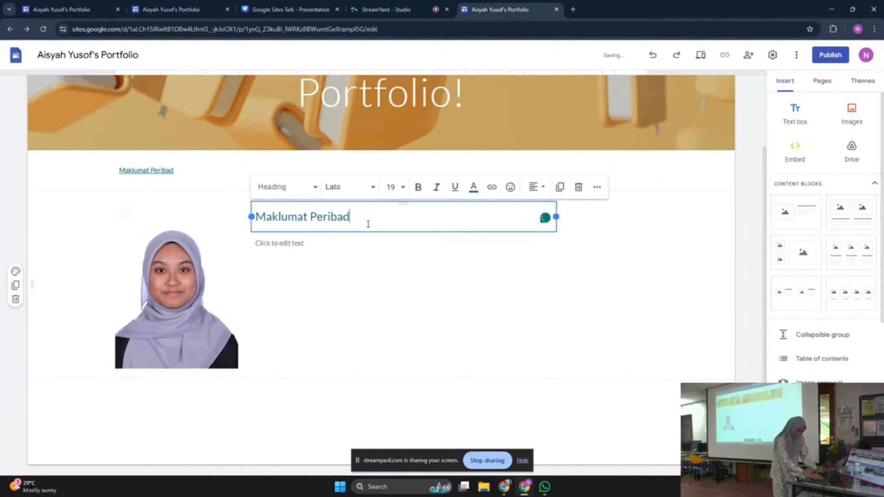
{"action": "left_click", "coordinate": [385, 290]}
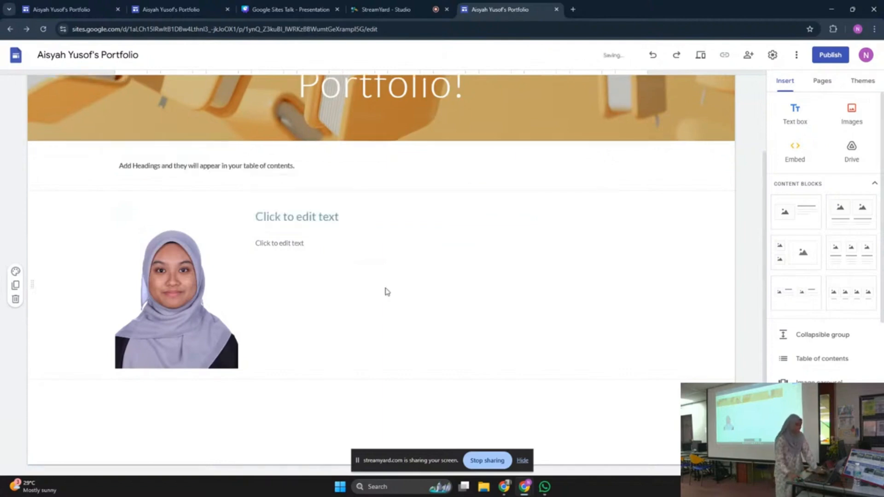
Retype the heading as 'Maklumat Peribadi', fixing typos, and keep it in Heading style
{"action": "left_click", "coordinate": [342, 223]}
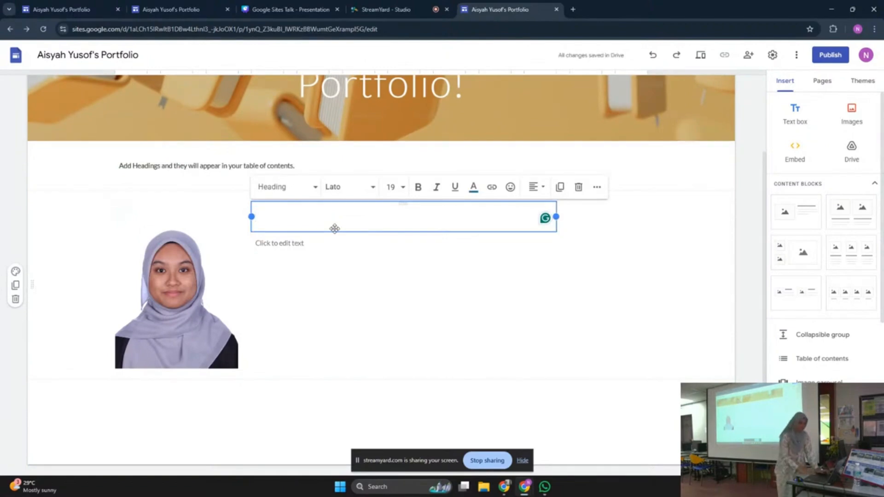
{"action": "type", "text": "Maklu"}
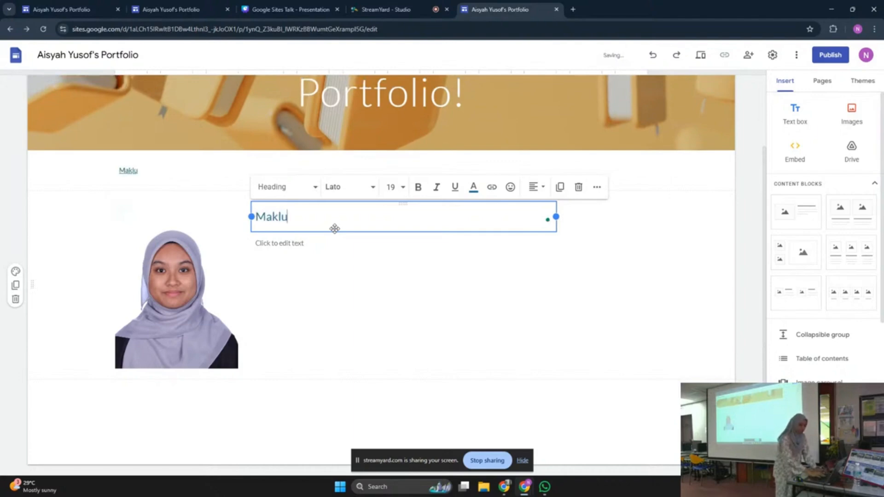
{"action": "type", "text": "mat Pe1ri"}
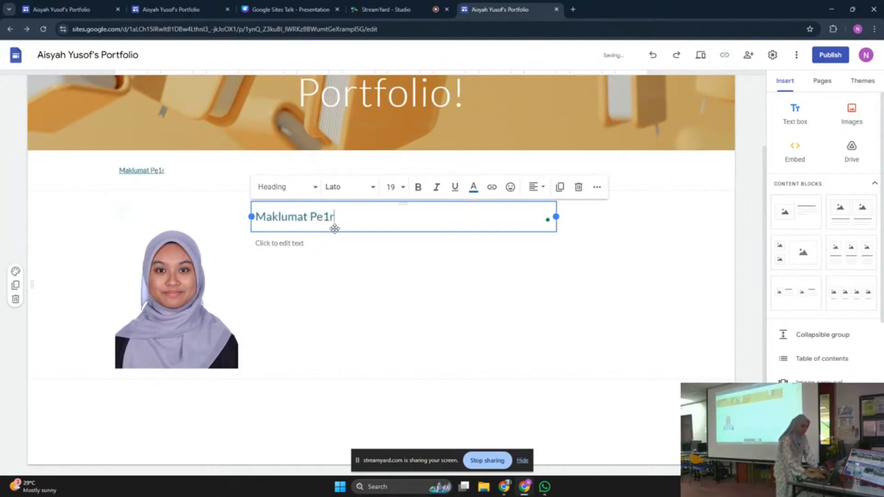
{"action": "key", "text": "BackSpace"}
{"action": "key", "text": "BackSpace"}
{"action": "key", "text": "BackSpace"}
{"action": "type", "text": "ribadi"}
{"action": "left_click_drag", "start_coordinate": [382, 224], "coordinate": [250, 228]}
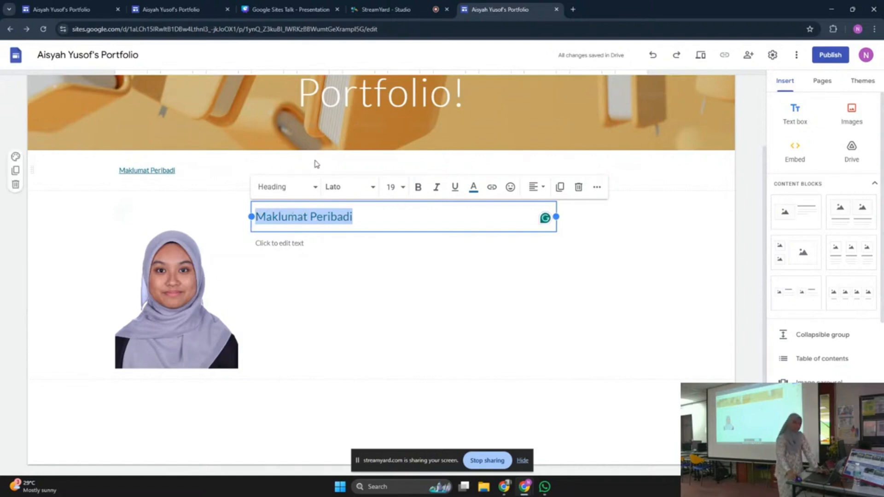
{"action": "left_click", "coordinate": [279, 192]}
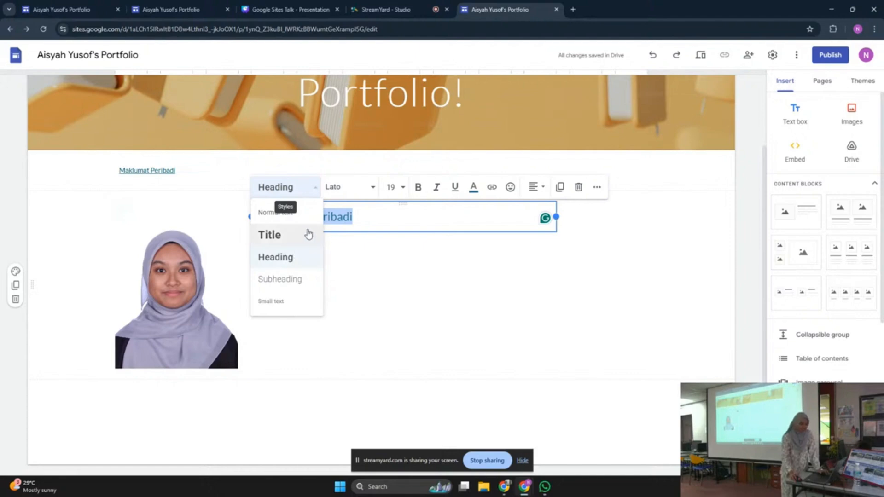
{"action": "left_click", "coordinate": [303, 256]}
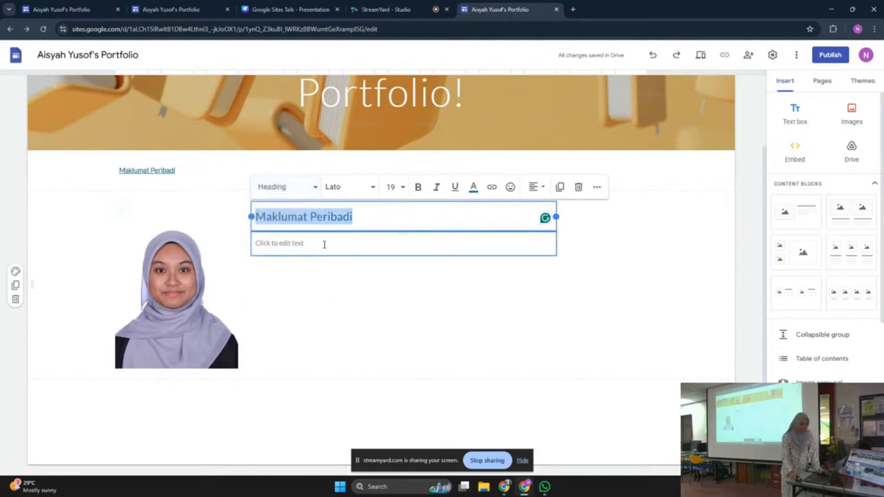
{"action": "left_click", "coordinate": [341, 292]}
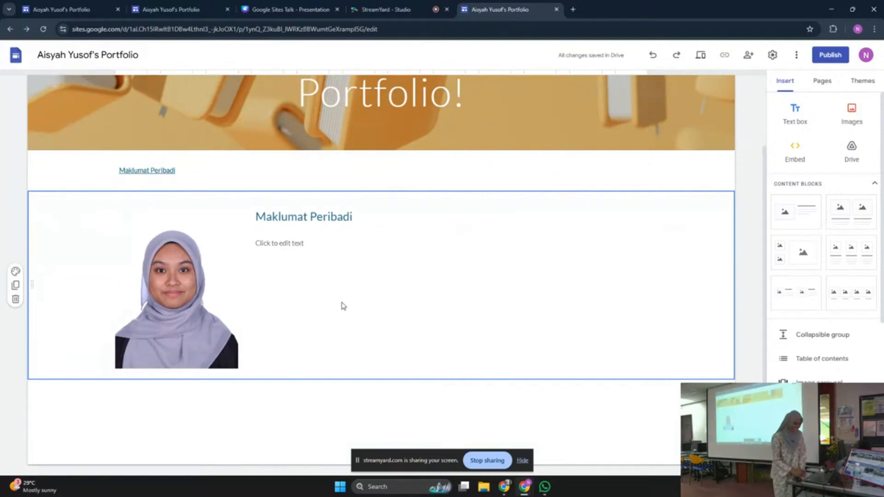
Under the heading, enter a 'Nama:' line with the person's full name, then 'Umur: 24 Tahun'
{"action": "left_click", "coordinate": [306, 245]}
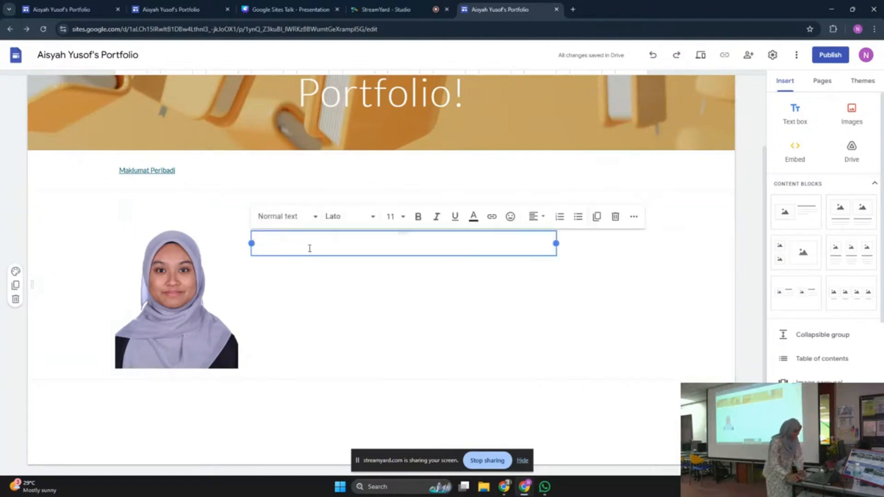
{"action": "left_click", "coordinate": [331, 282]}
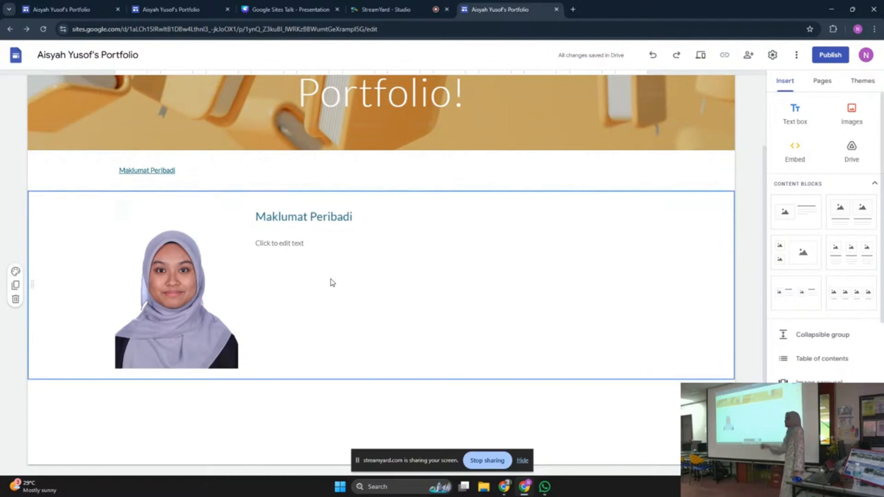
{"action": "left_click", "coordinate": [329, 244]}
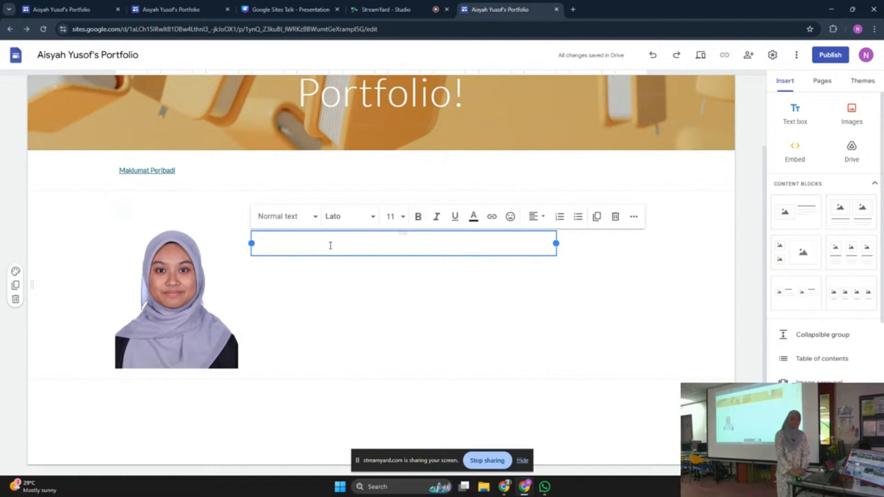
{"action": "type", "text": "Nam"}
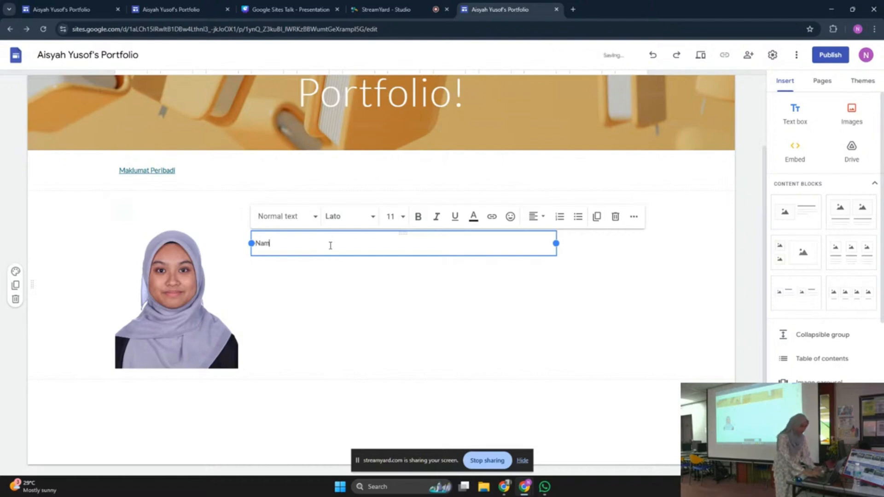
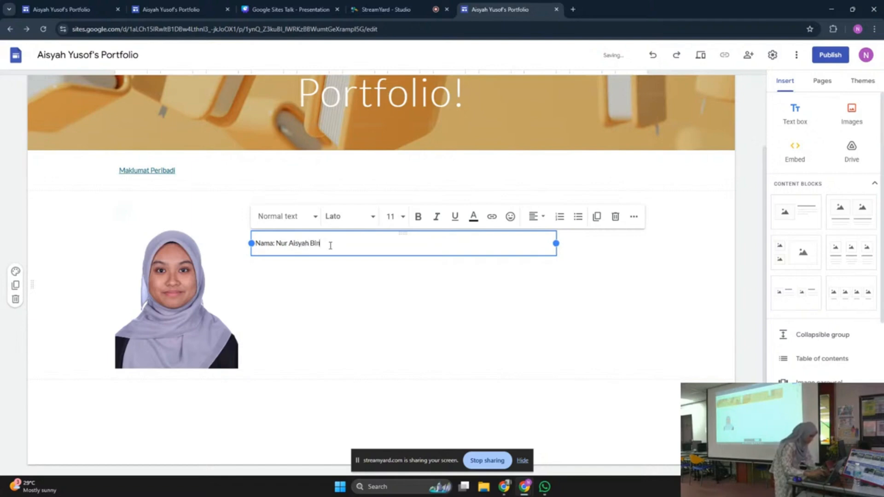
{"action": "left_click", "coordinate": [386, 283]}
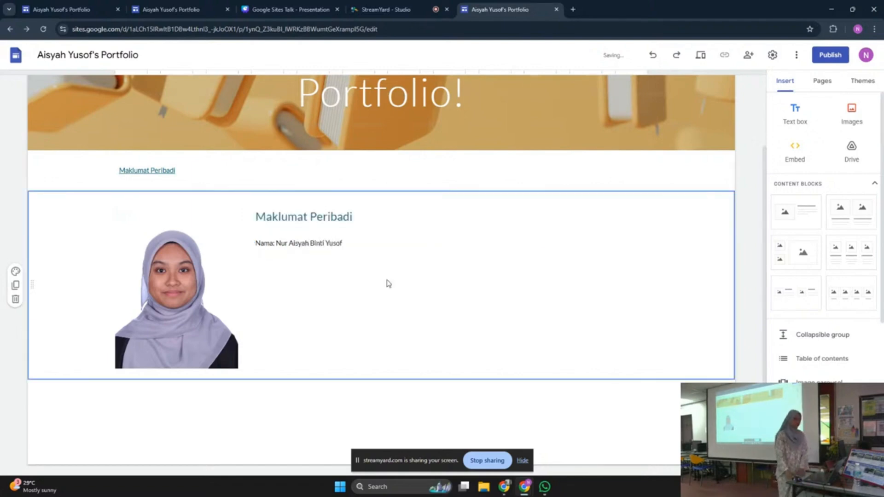
{"action": "left_click", "coordinate": [372, 242]}
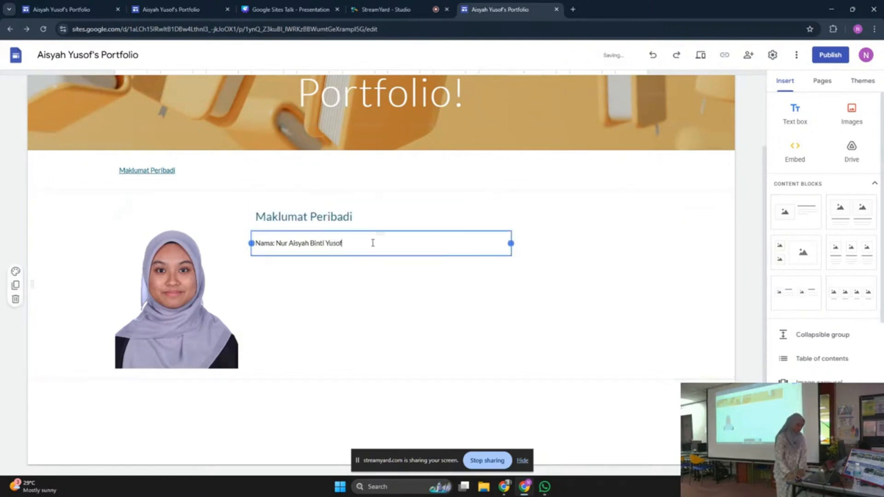
{"action": "key", "text": "Return"}
{"action": "type", "text": "Umur"}
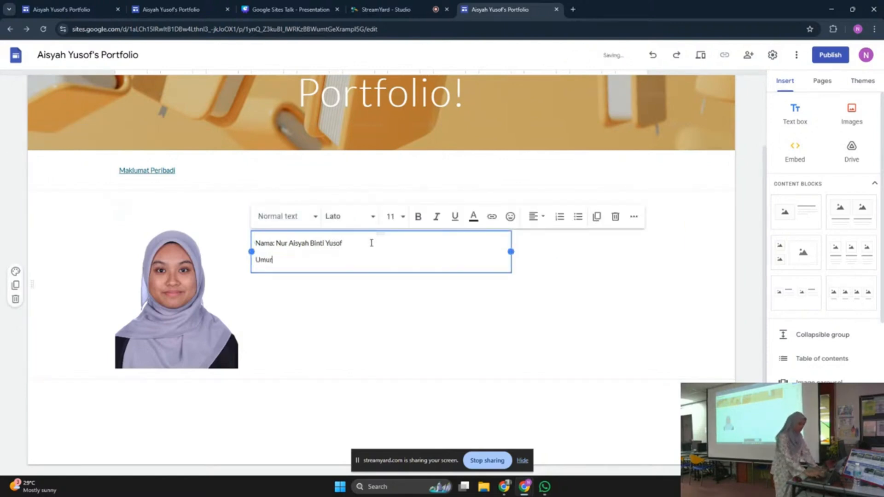
{"action": "type", "text": ": 24 Tahun"}
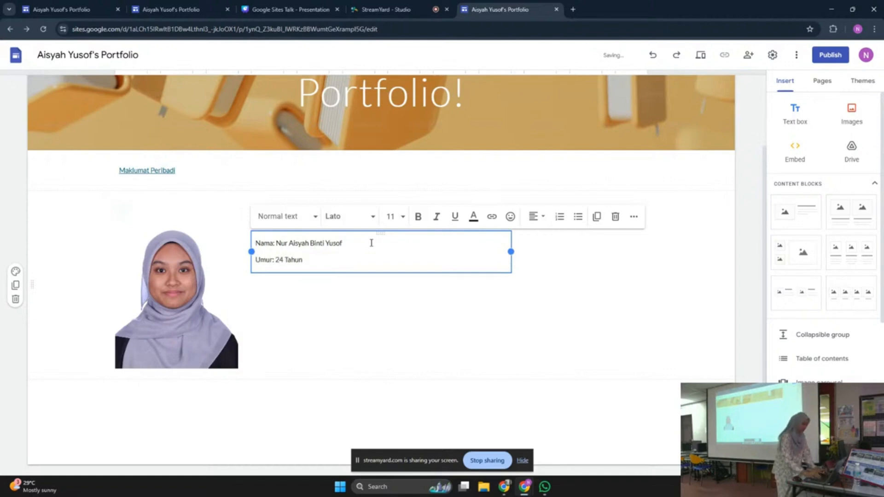
Add the line 'Tempat Tinggal: Angkasa Lepas', then switch to the reference portfolio site
{"action": "key", "text": "Return"}
{"action": "type", "text": "Tempat t"}
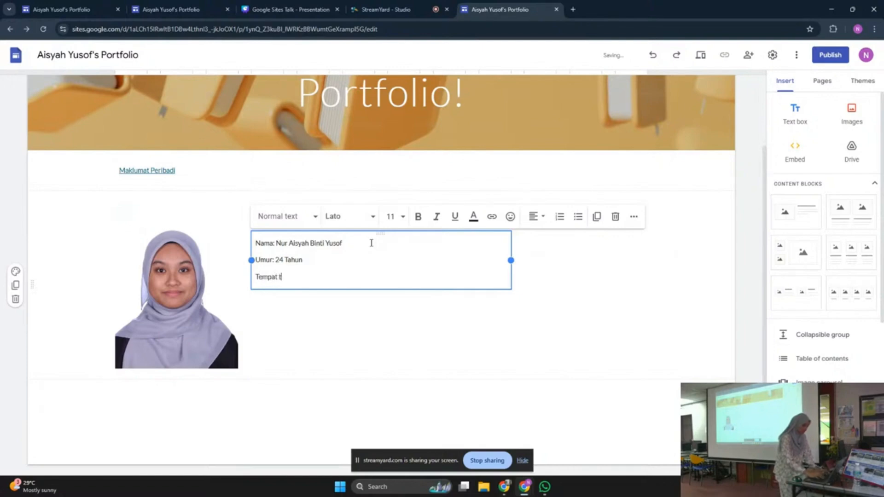
{"action": "key", "text": "BackSpace"}
{"action": "type", "text": "TInggal"}
{"action": "key", "text": "BackSpace"}
{"action": "key", "text": "BackSpace"}
{"action": "key", "text": "BackSpace"}
{"action": "key", "text": "BackSpace"}
{"action": "key", "text": "BackSpace"}
{"action": "key", "text": "BackSpace"}
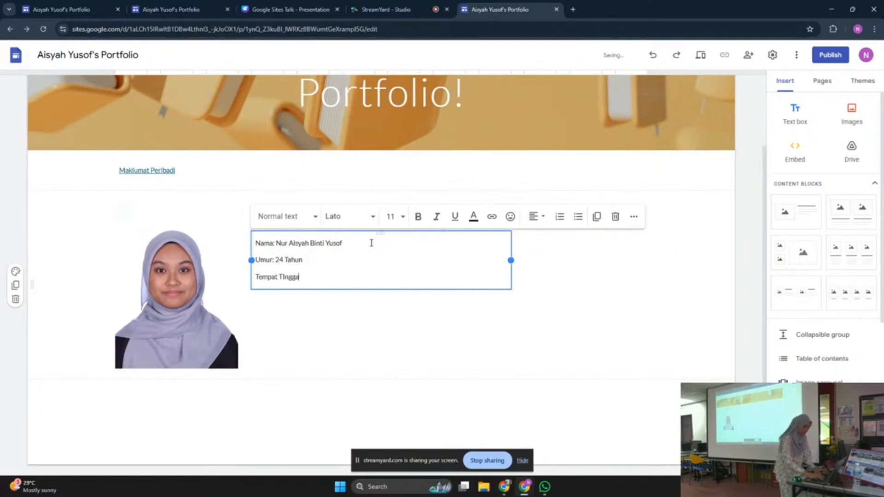
{"action": "type", "text": "i"}
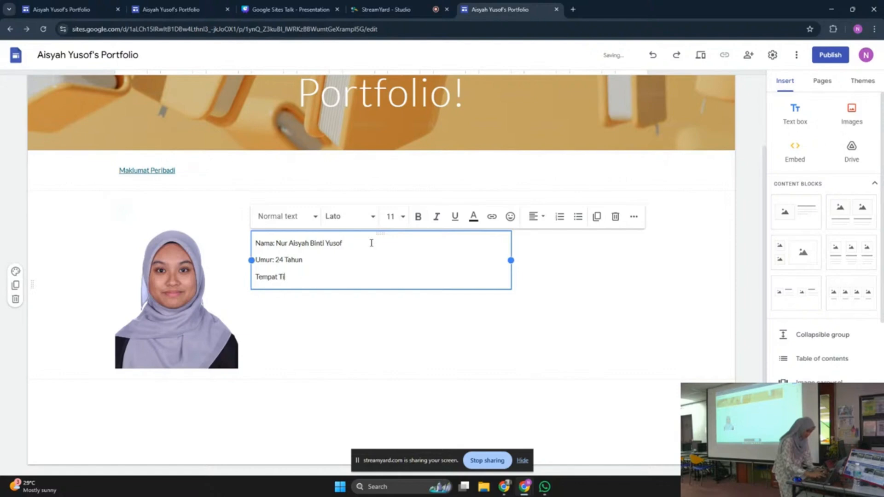
{"action": "type", "text": "nggal:"}
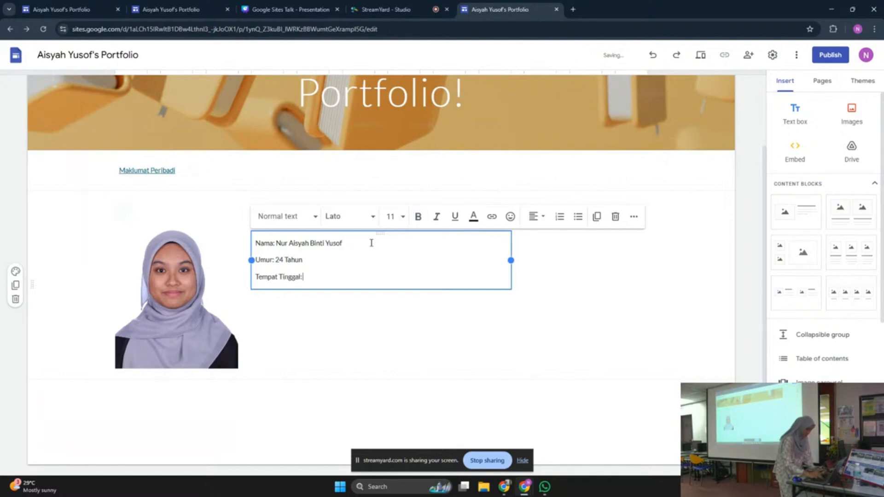
{"action": "type", "text": " Angkasa I"}
{"action": "type", "text": "epas"}
{"action": "key", "text": "Return"}
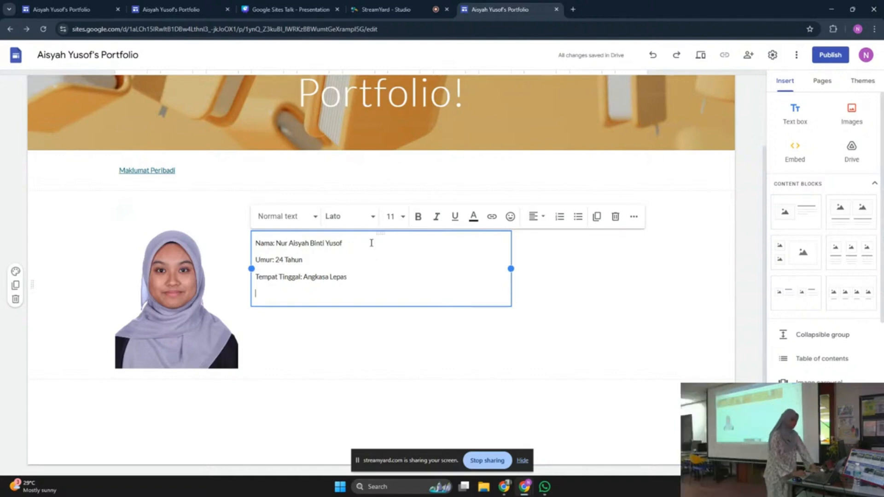
{"action": "key", "text": "BackSpace"}
{"action": "left_click", "coordinate": [470, 339]}
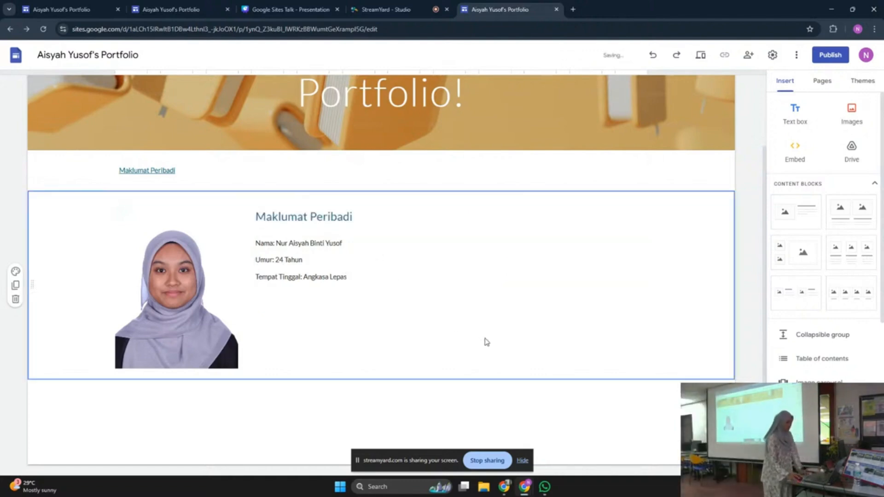
{"action": "left_click", "coordinate": [755, 360]}
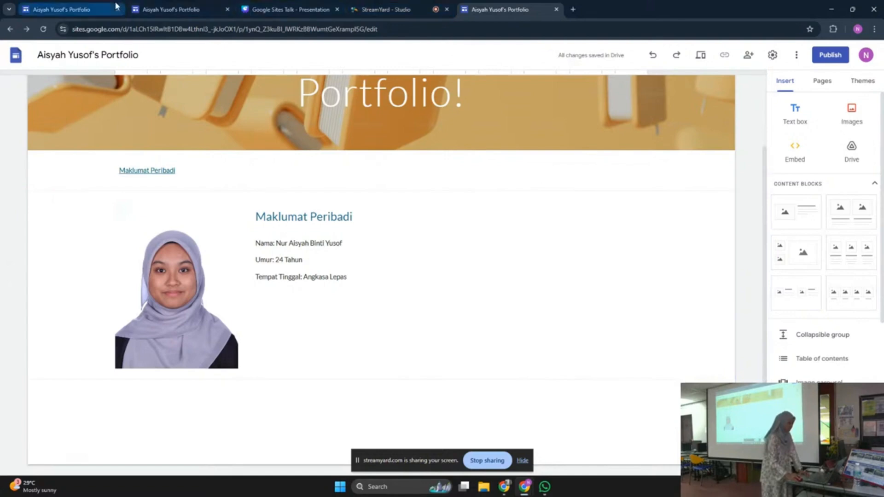
{"action": "left_click", "coordinate": [95, 8]}
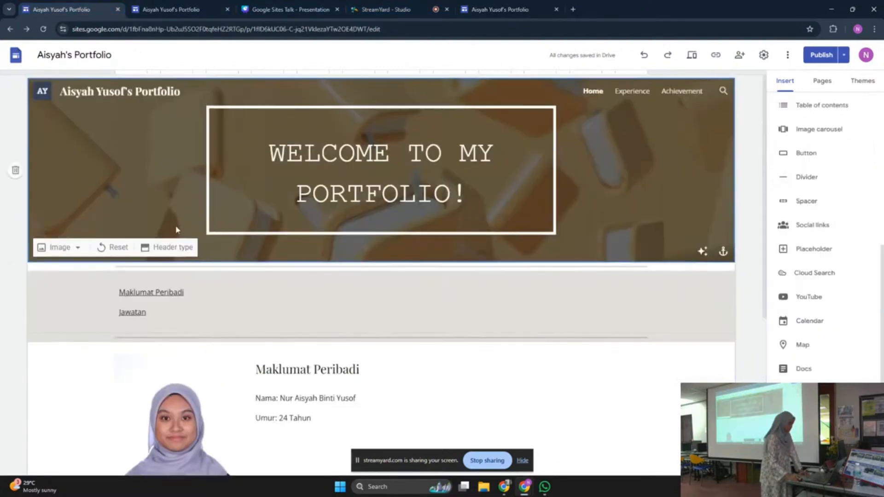
Expand the reference site's Jawatan collapsible group, then return to the site being built
{"action": "scroll", "coordinate": [175, 228], "scroll_direction": "down", "scroll_amount": 3}
{"action": "scroll", "coordinate": [175, 228], "scroll_direction": "up", "scroll_amount": 2}
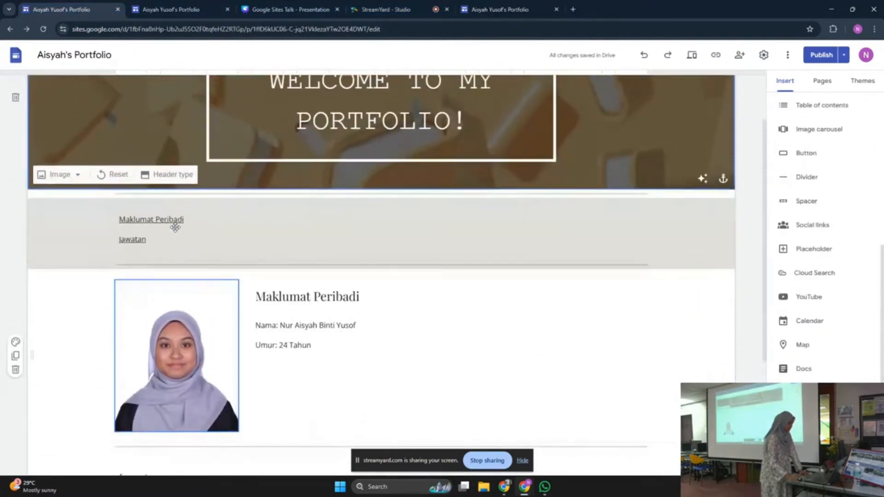
{"action": "scroll", "coordinate": [174, 222], "scroll_direction": "down", "scroll_amount": 3}
{"action": "left_click", "coordinate": [123, 322]}
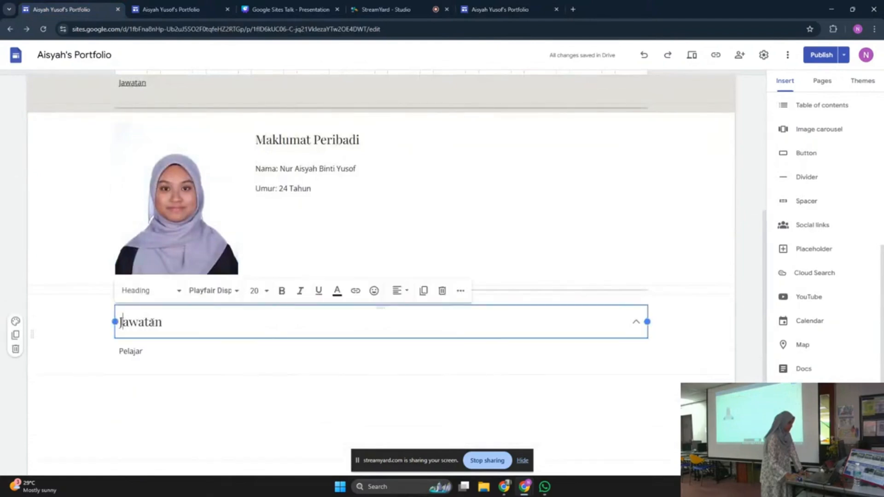
{"action": "scroll", "coordinate": [214, 215], "scroll_direction": "up", "scroll_amount": 4}
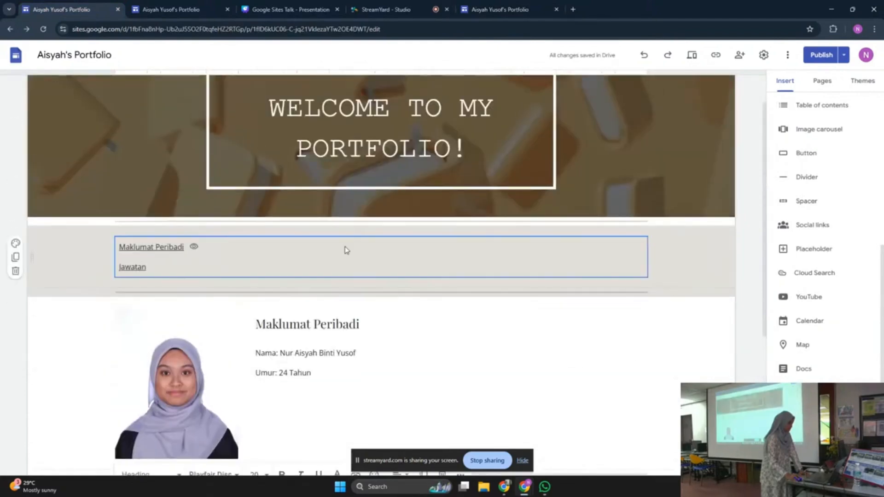
{"action": "left_click", "coordinate": [578, 125]}
{"action": "left_click", "coordinate": [474, 6]}
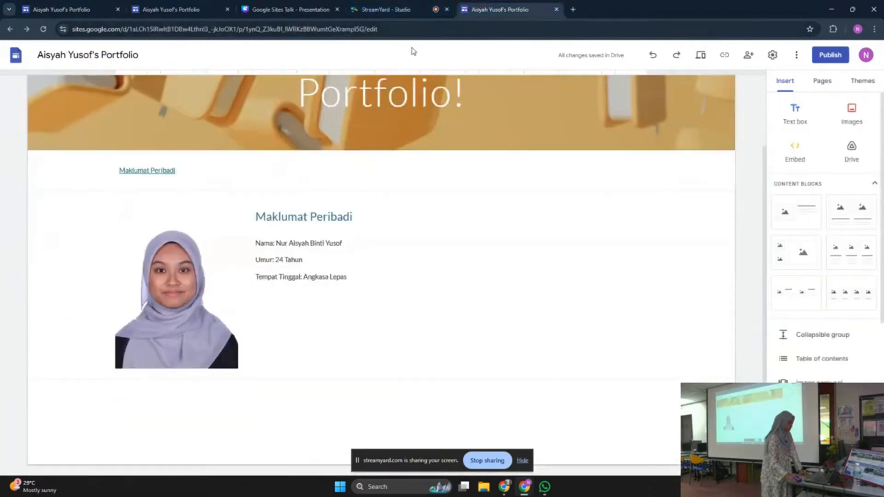
{"action": "left_click", "coordinate": [348, 279]}
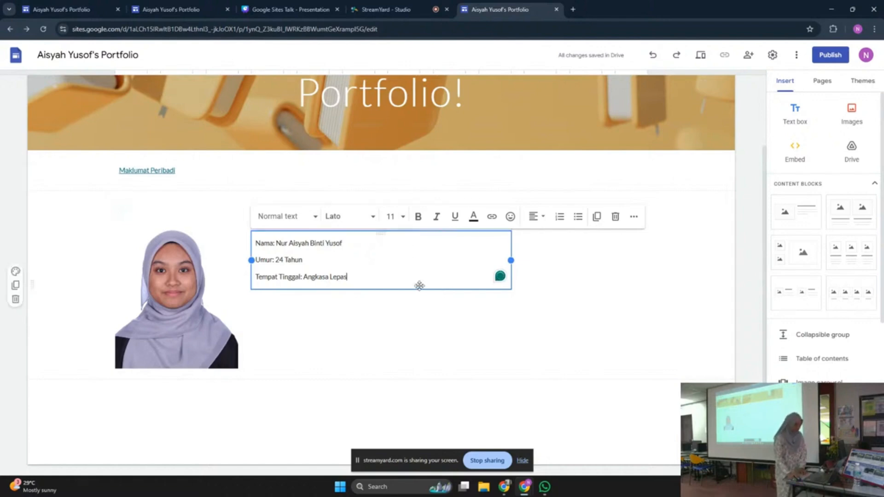
{"action": "left_click", "coordinate": [583, 293]}
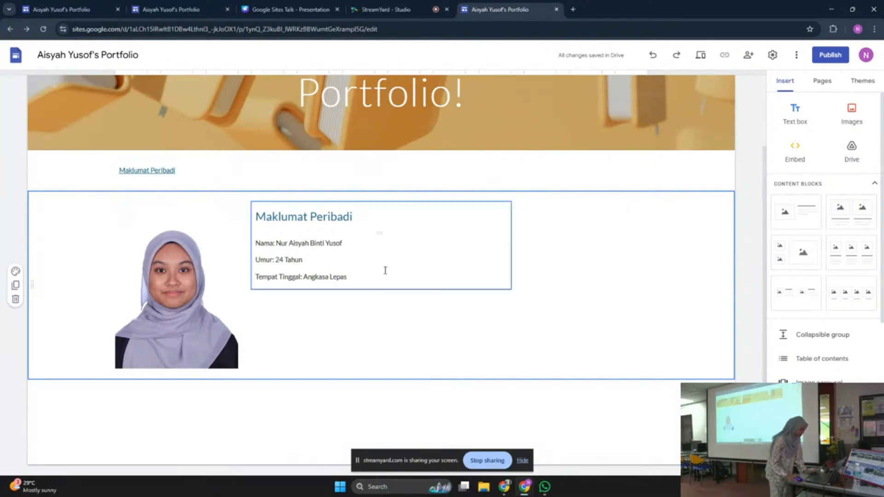
Bold the values Angkasa Lepas and 24 Tahun in the personal details
{"action": "left_click", "coordinate": [371, 276]}
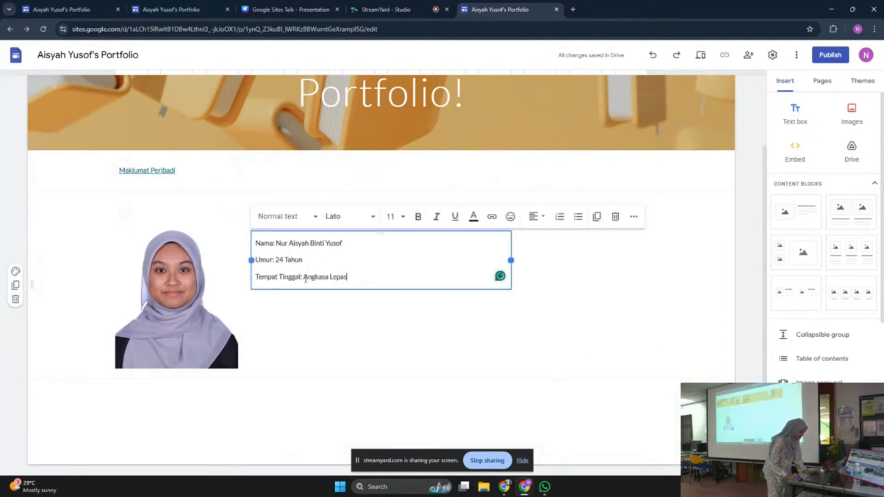
{"action": "left_click_drag", "start_coordinate": [303, 277], "coordinate": [348, 276]}
{"action": "key", "text": "ctrl+b"}
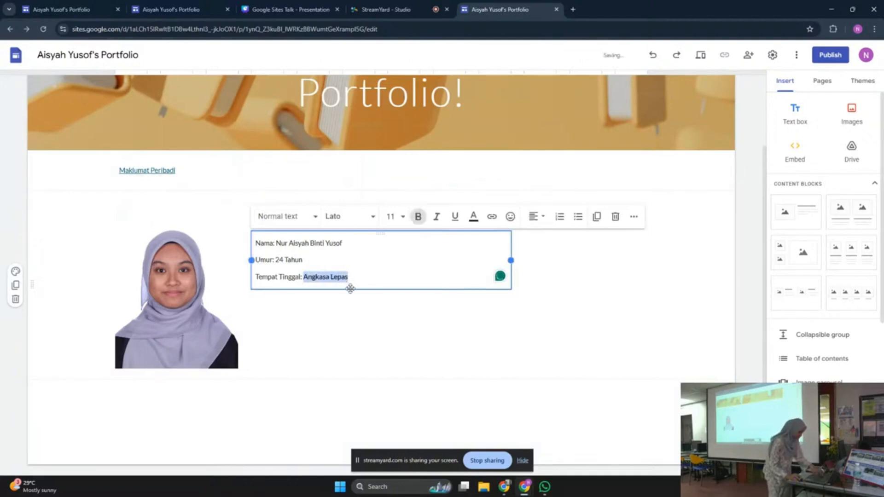
{"action": "left_click", "coordinate": [360, 277]}
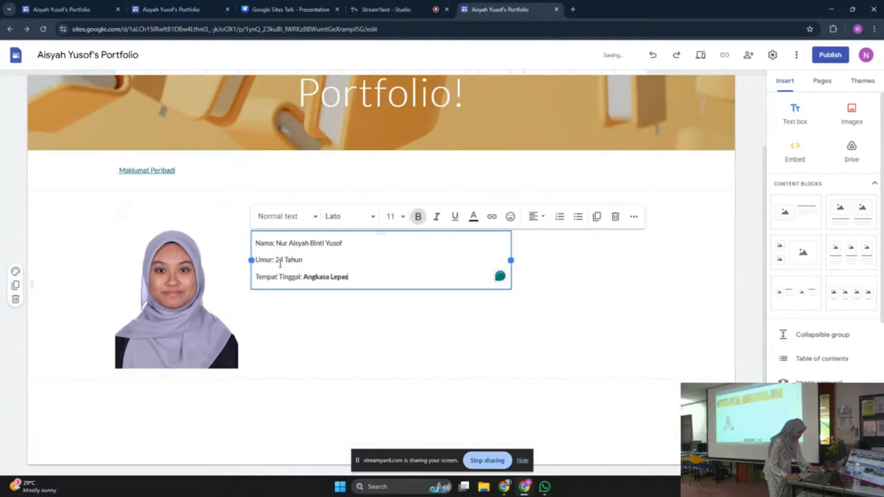
{"action": "left_click_drag", "start_coordinate": [275, 261], "coordinate": [346, 242]}
{"action": "key", "text": "ctrl+b"}
{"action": "key", "text": "ctrl+b"}
{"action": "left_click", "coordinate": [359, 272]}
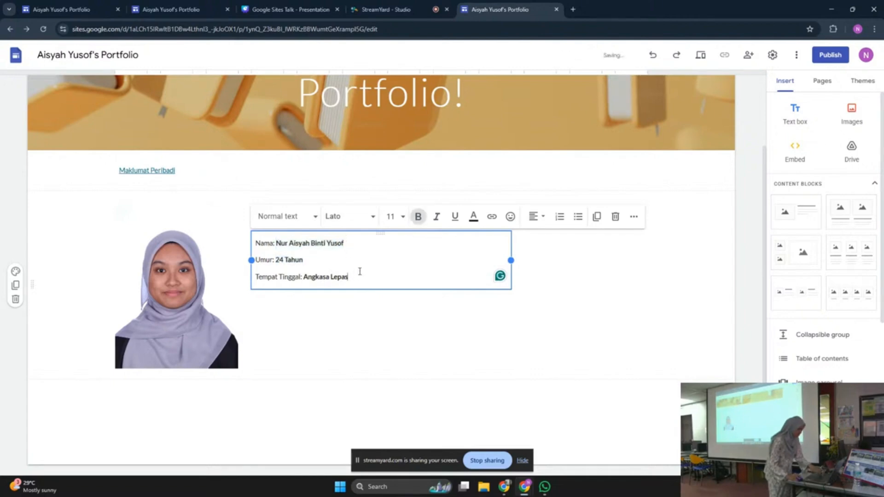
Add the line 'Tarikh Lahir: 31 Februari 2001' and make the date bold
{"action": "key", "text": "Return"}
{"action": "type", "text": "Tarikh"}
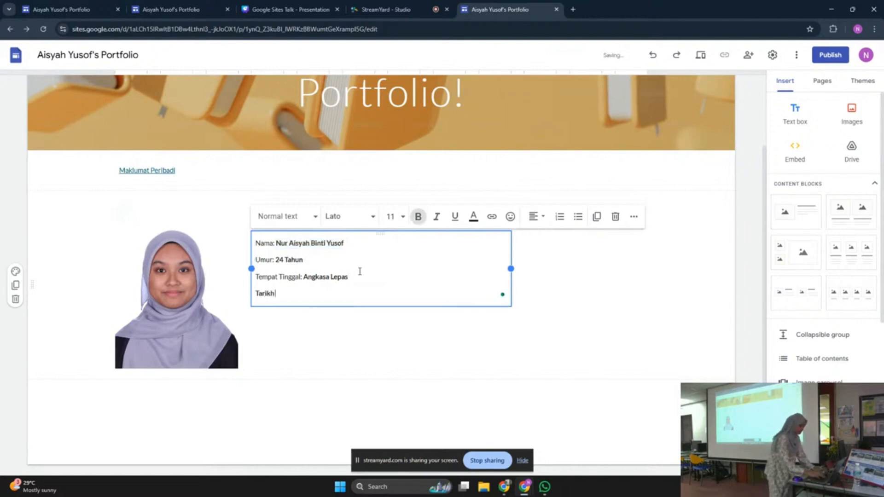
{"action": "key", "text": "BackSpace"}
{"action": "key", "text": "BackSpace"}
{"action": "key", "text": "BackSpace"}
{"action": "key", "text": "BackSpace"}
{"action": "key", "text": "BackSpace"}
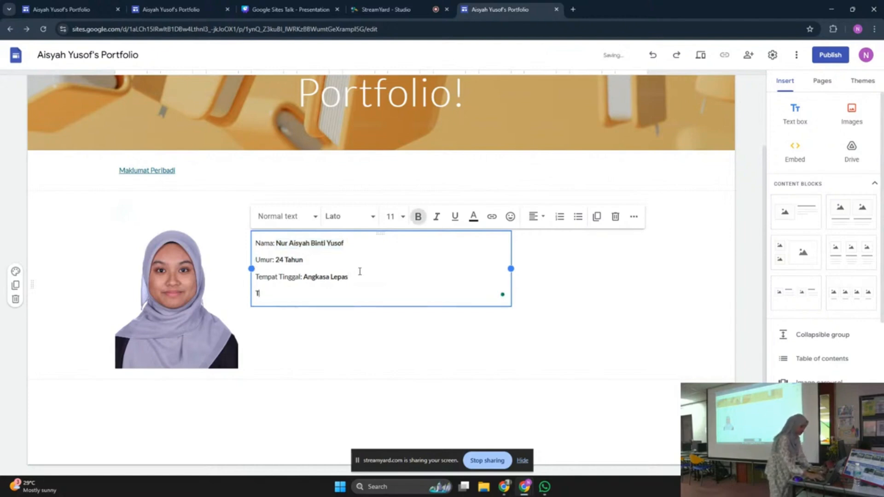
{"action": "key", "text": "BackSpace"}
{"action": "key", "text": "ctrl+b"}
{"action": "type", "text": "Tarik"}
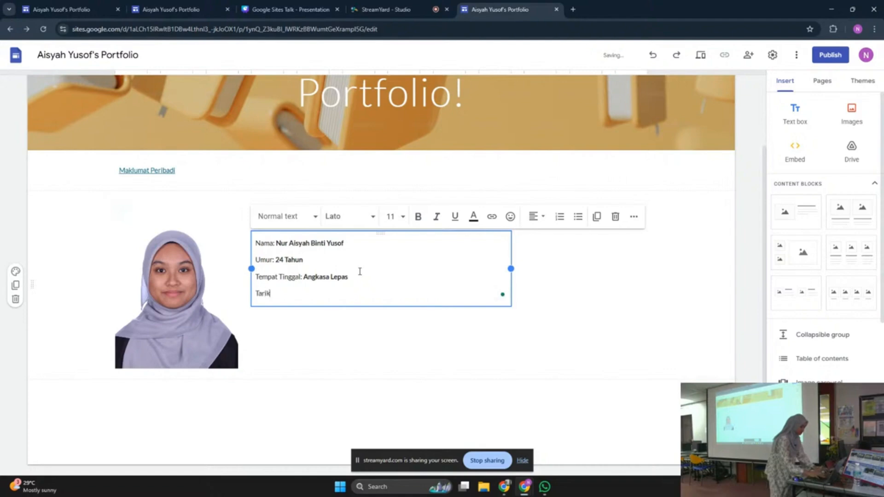
{"action": "type", "text": "h Lahir"}
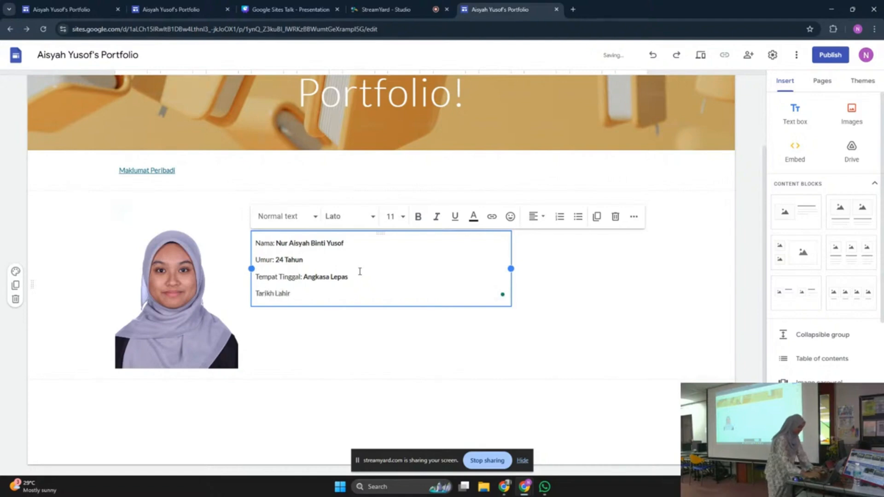
{"action": "type", "text": ": 3"}
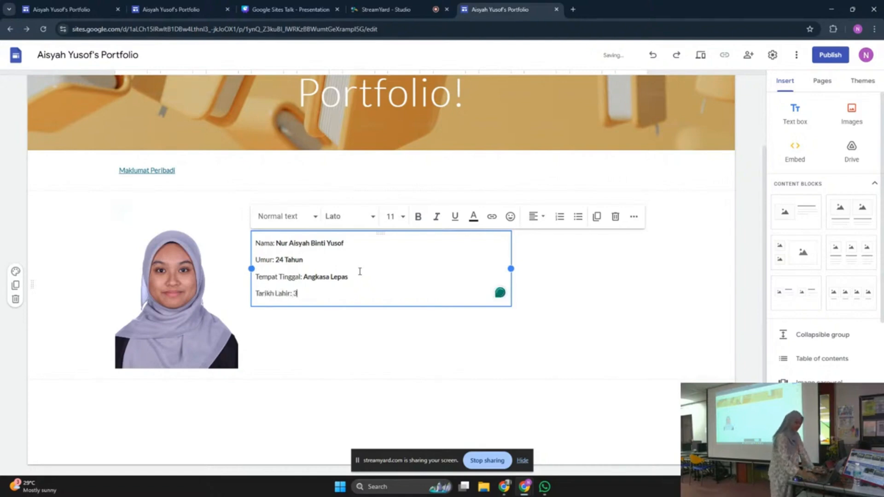
{"action": "type", "text": "1 Re"}
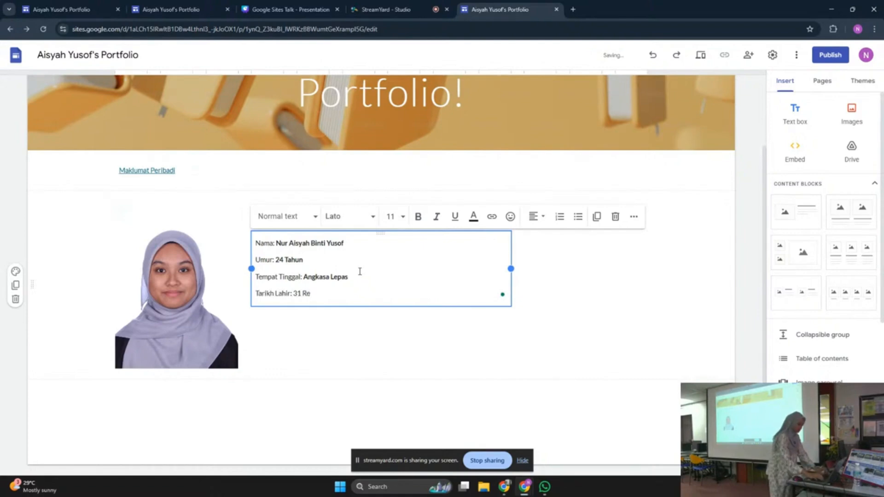
{"action": "key", "text": "BackSpace"}
{"action": "key", "text": "BackSpace"}
{"action": "type", "text": "F"}
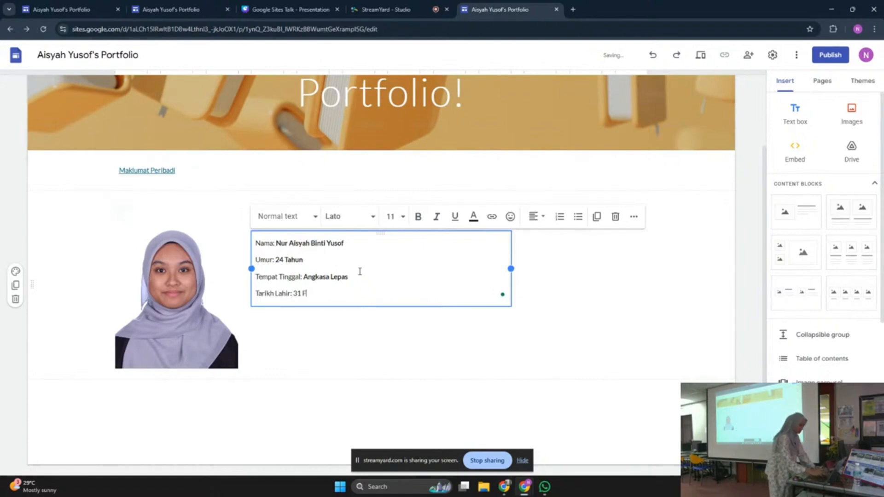
{"action": "type", "text": "ebruari 20"}
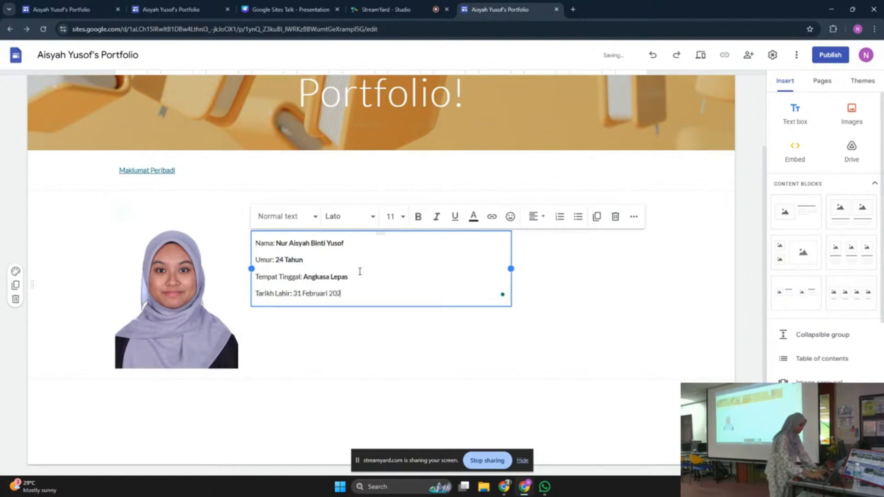
{"action": "type", "text": "01"}
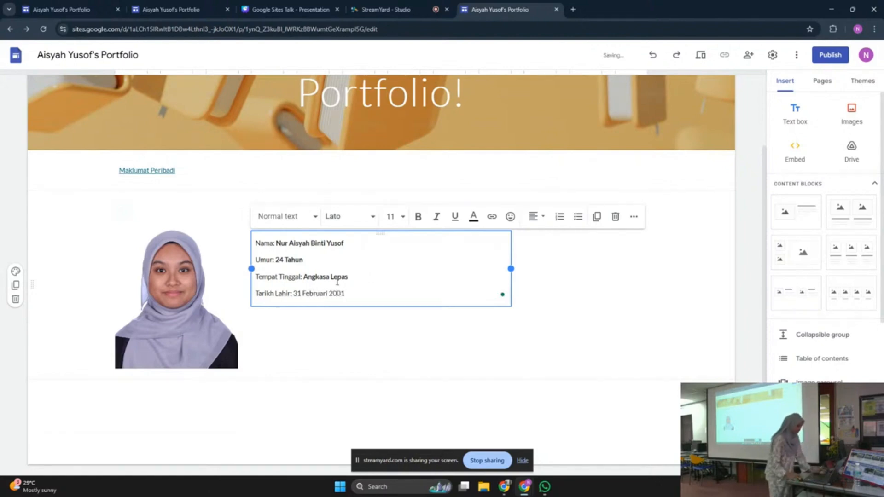
{"action": "left_click_drag", "start_coordinate": [295, 291], "coordinate": [357, 291]}
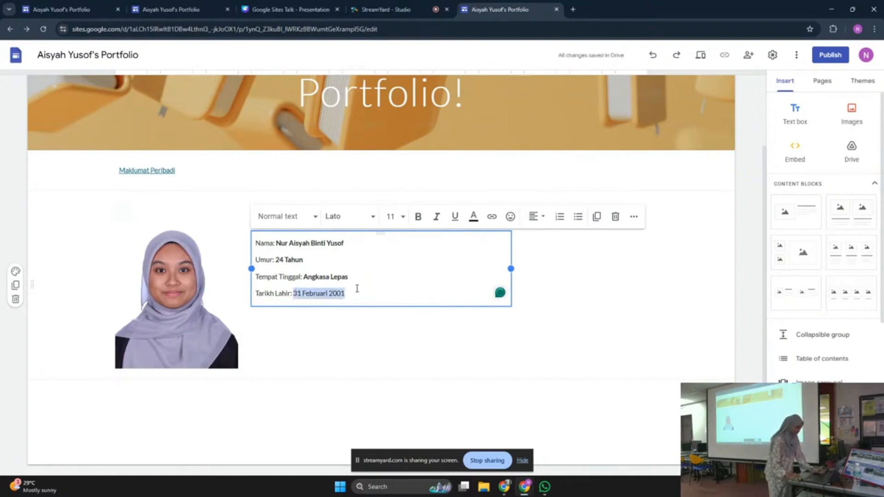
{"action": "key", "text": "ctrl+b"}
{"action": "left_click", "coordinate": [359, 296]}
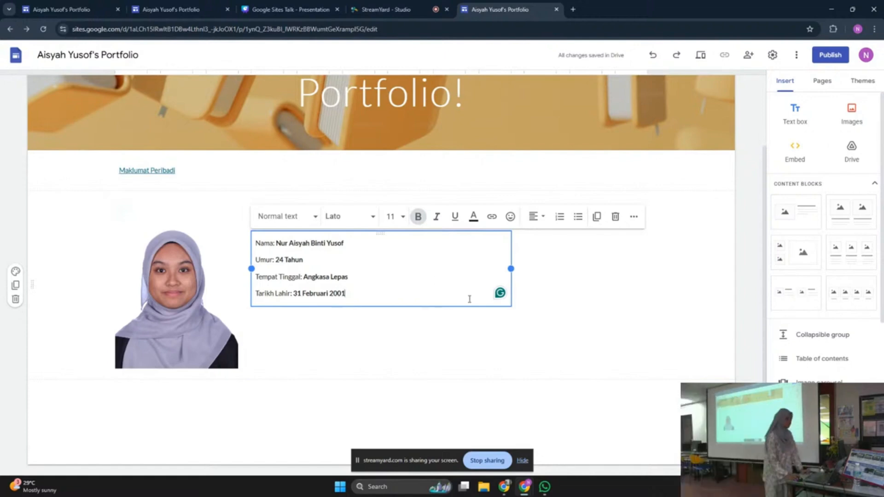
{"action": "left_click", "coordinate": [626, 268]}
{"action": "left_click", "coordinate": [742, 330]}
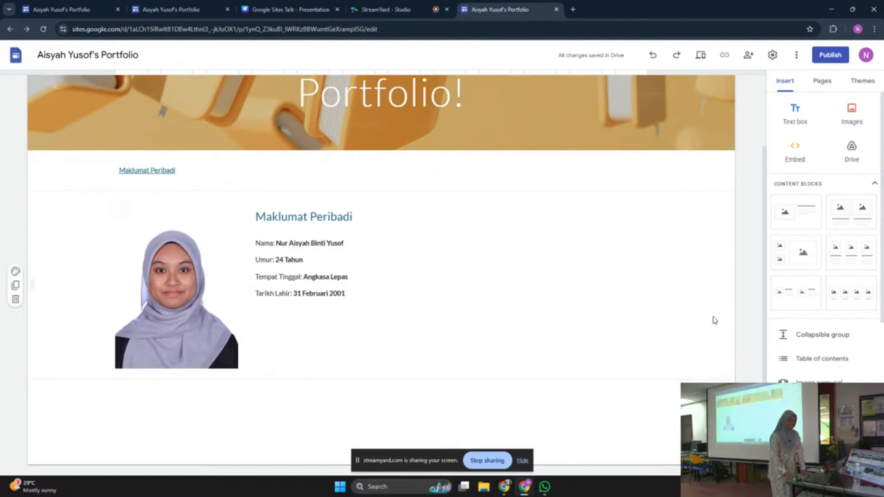
{"action": "scroll", "coordinate": [511, 177], "scroll_direction": "up", "scroll_amount": 2}
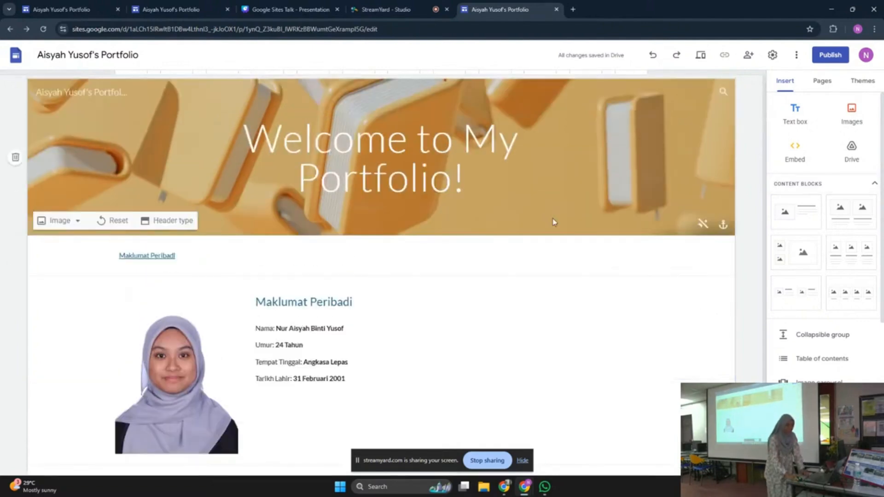
From the Pages list, open the New page dialog and enter the name 'Home'
{"action": "left_click", "coordinate": [821, 88]}
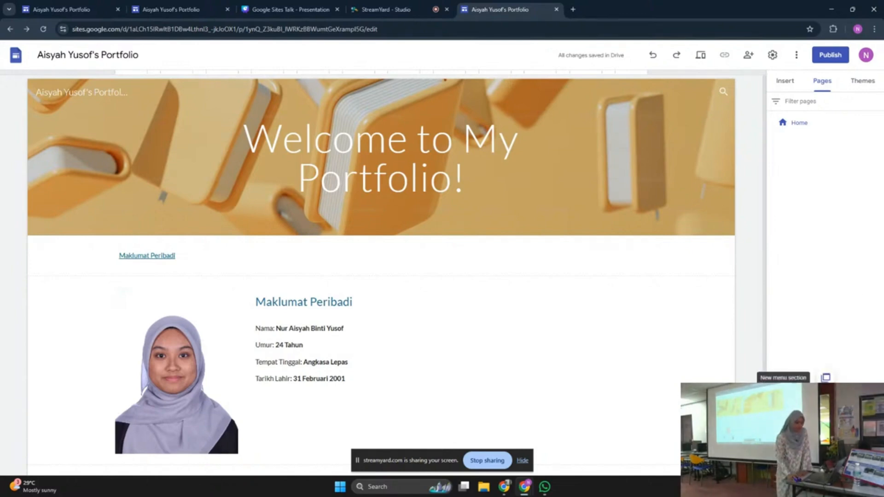
{"action": "left_click", "coordinate": [806, 369]}
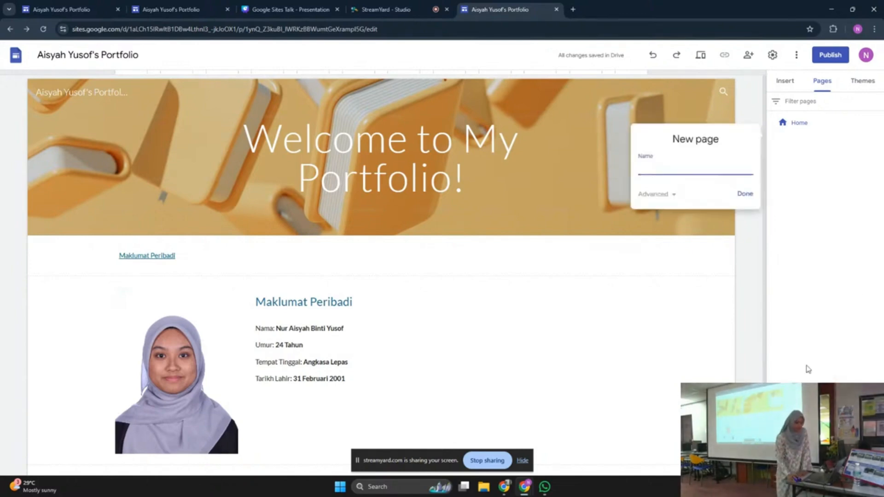
{"action": "left_click", "coordinate": [731, 249]}
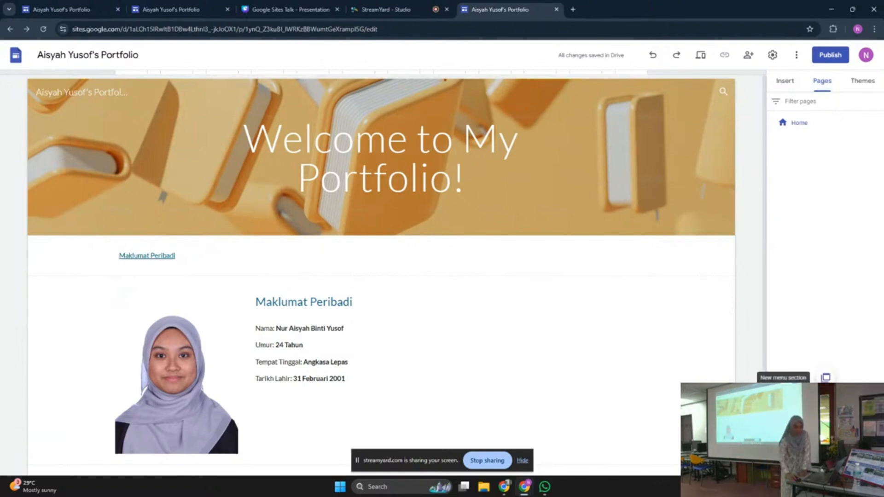
{"action": "left_click", "coordinate": [825, 453]}
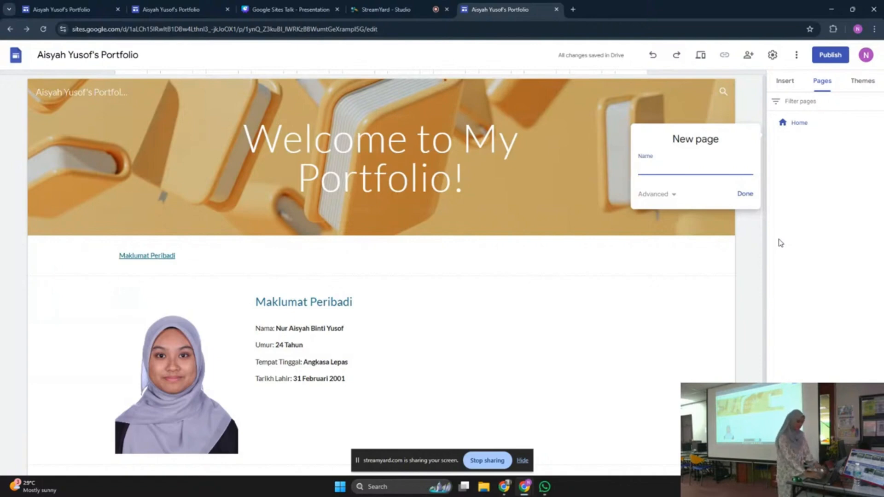
{"action": "type", "text": "Home"}
Create the duplicate Home page, delete it via its options menu, and start a new page
{"action": "left_click", "coordinate": [742, 193]}
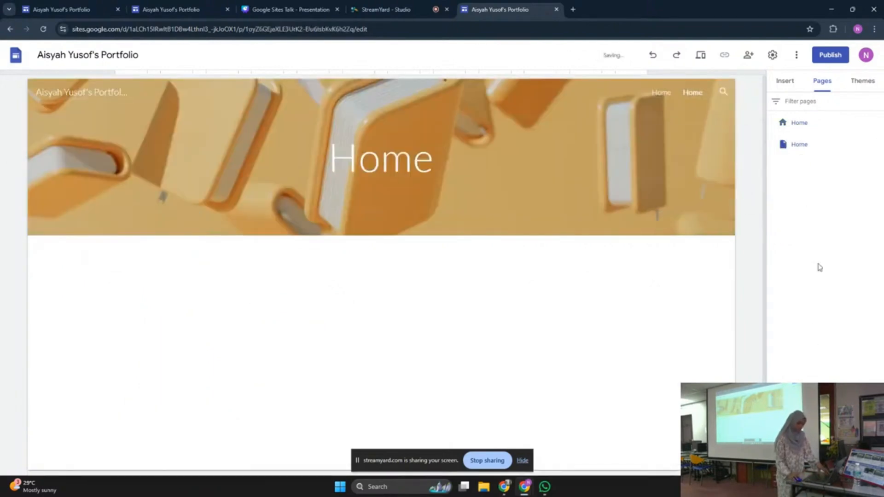
{"action": "left_click", "coordinate": [878, 144]}
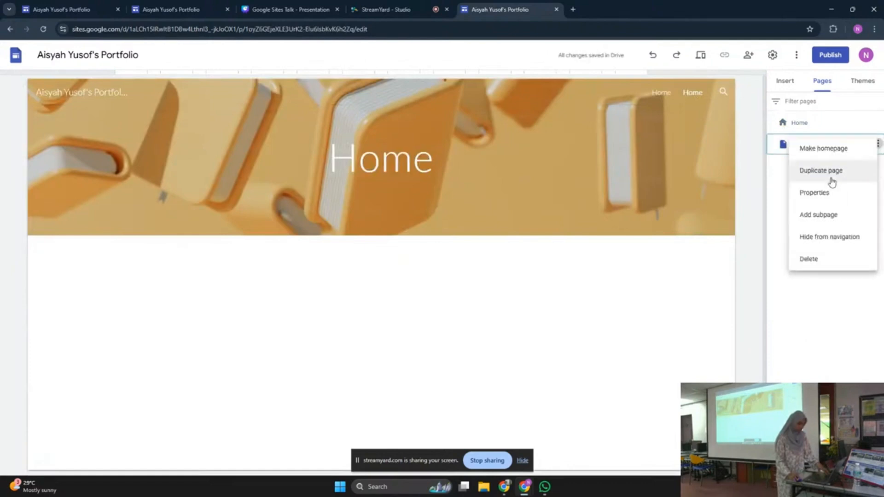
{"action": "left_click", "coordinate": [808, 259]}
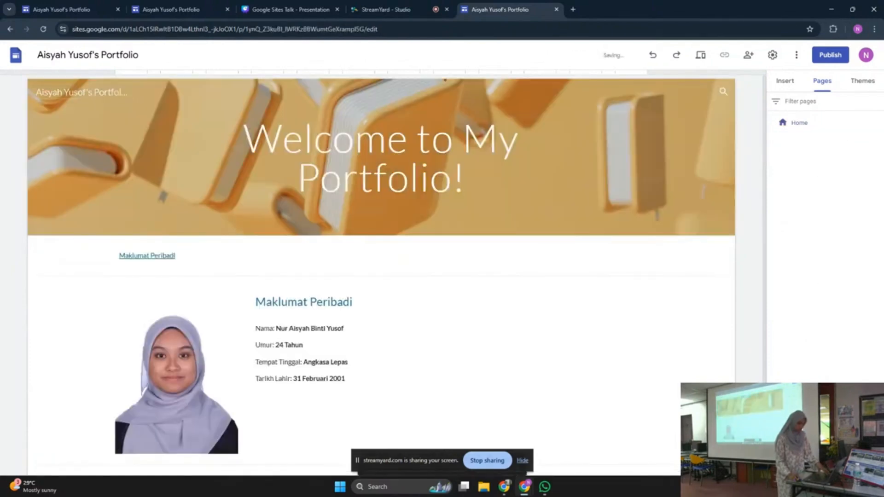
{"action": "left_click", "coordinate": [826, 374]}
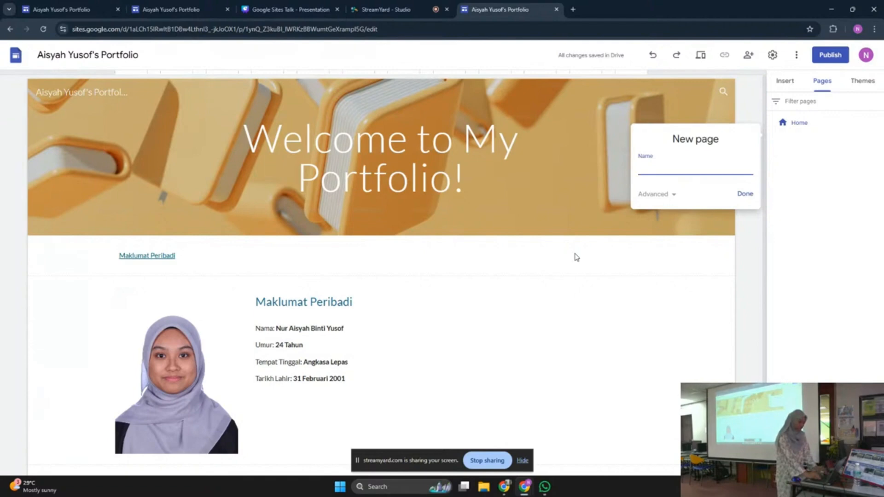
Create a page named 'Achievement', then go back to the Home page
{"action": "type", "text": "AC"}
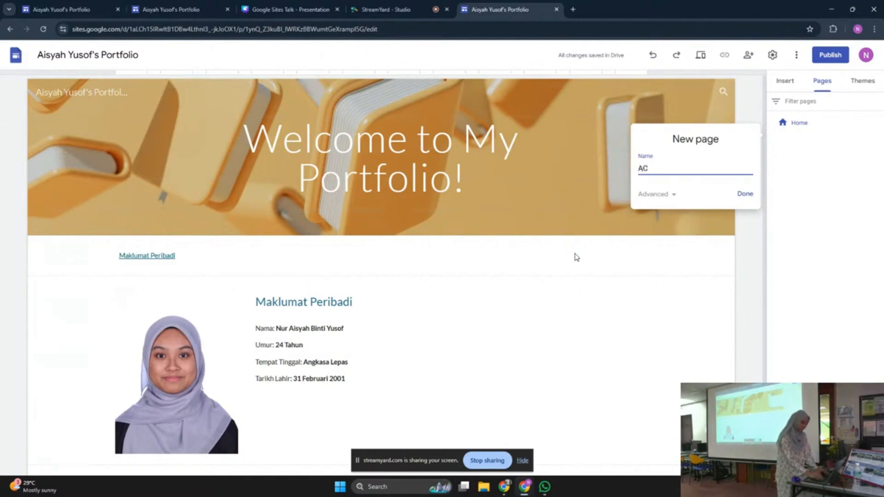
{"action": "key", "text": "BackSpace"}
{"action": "key", "text": "BackSpace"}
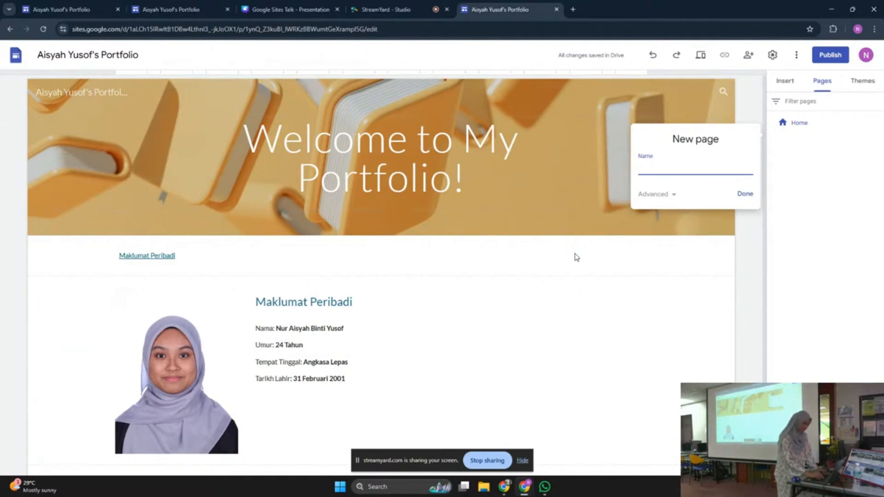
{"action": "type", "text": "Achievement"}
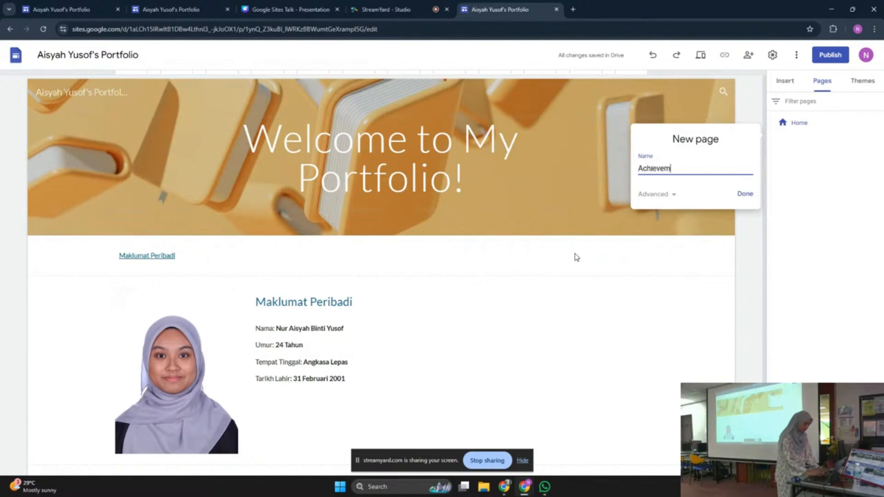
{"action": "left_click", "coordinate": [744, 194]}
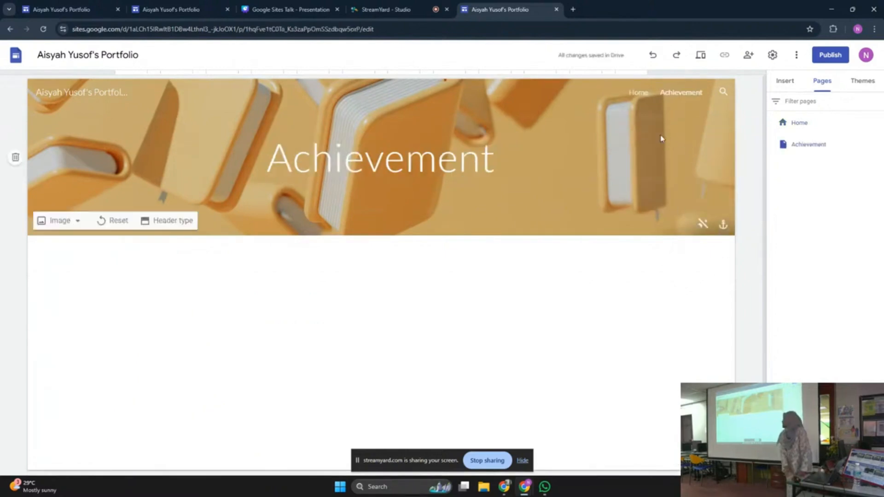
{"action": "left_click", "coordinate": [636, 94]}
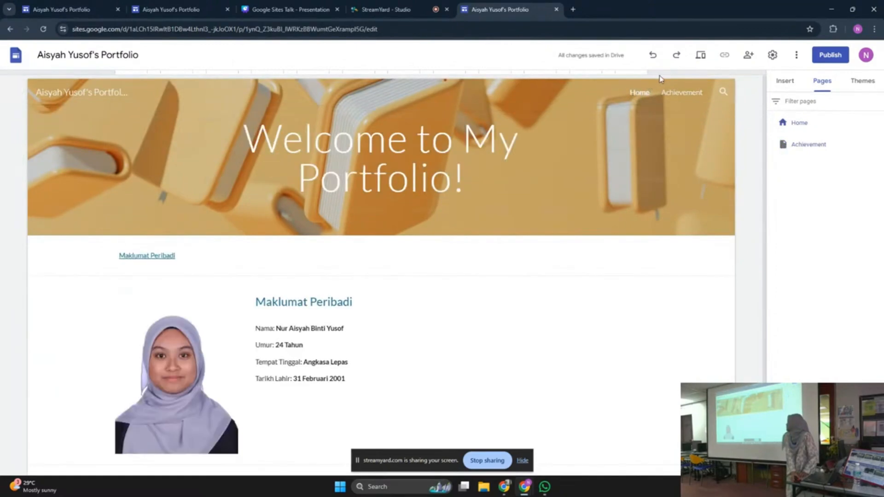
Open the Achievement page and show its options menu in the Pages list
{"action": "left_click", "coordinate": [672, 97]}
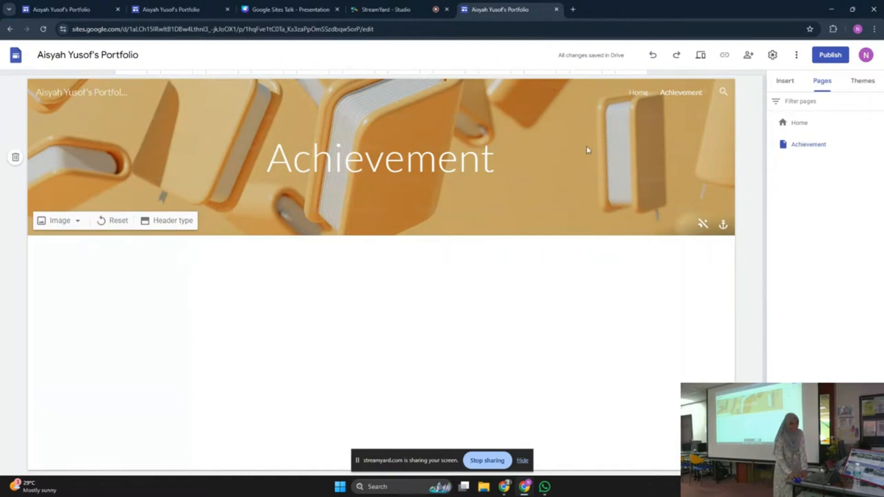
{"action": "left_click", "coordinate": [798, 86]}
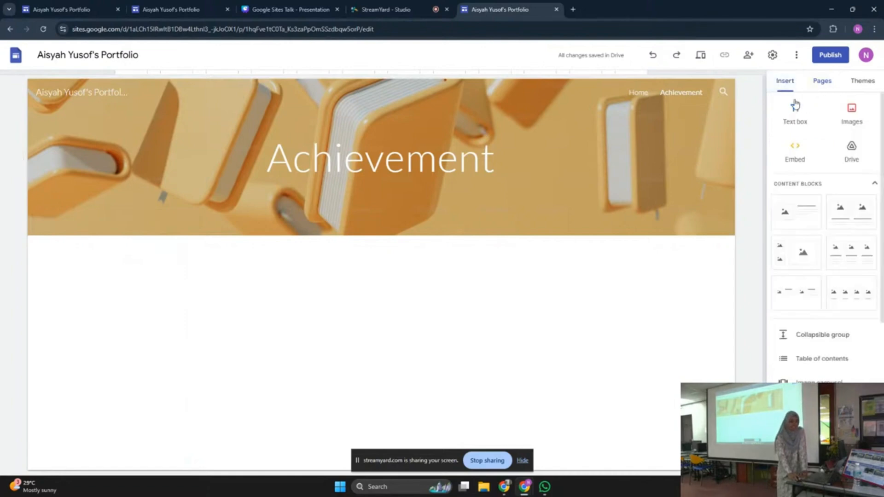
{"action": "left_click", "coordinate": [823, 85]}
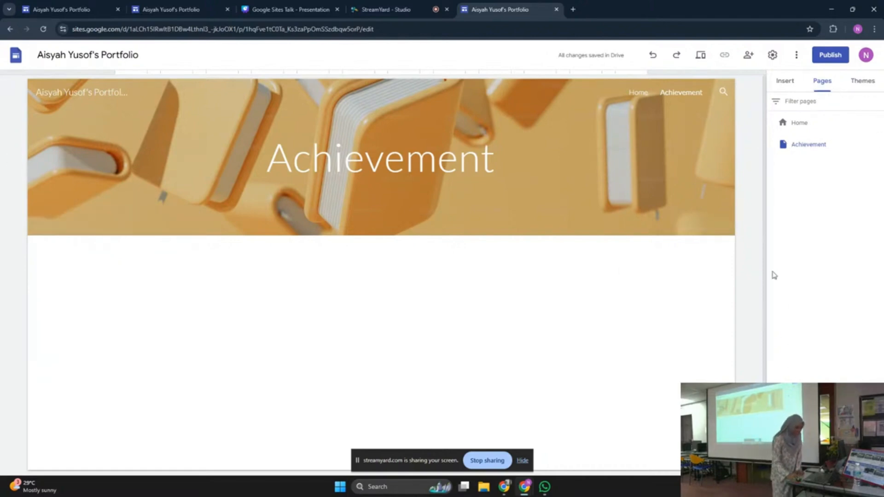
{"action": "right_click", "coordinate": [789, 144]}
{"action": "left_click", "coordinate": [796, 226]}
{"action": "left_click", "coordinate": [877, 145]}
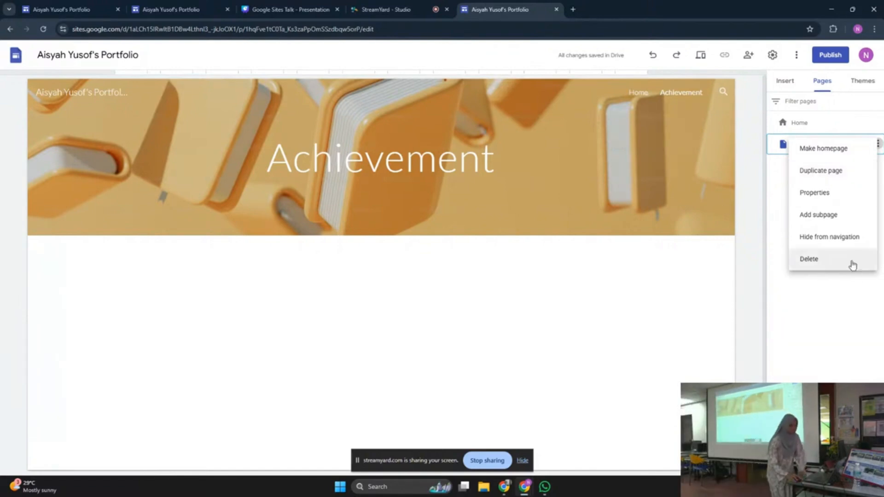
Dismiss the Achievement page's options menu without applying any command
{"action": "left_click", "coordinate": [858, 313]}
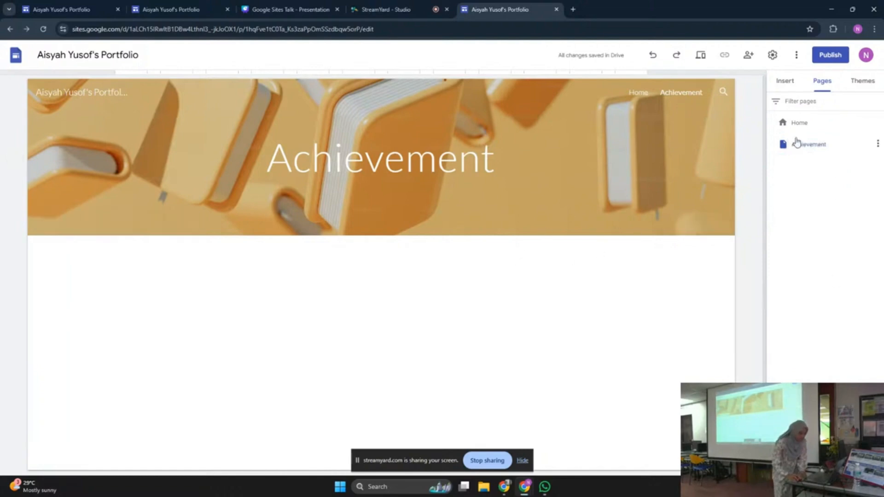
Show the Insert panel's element list and scroll down to the Collapsible group element
{"action": "left_click", "coordinate": [786, 83]}
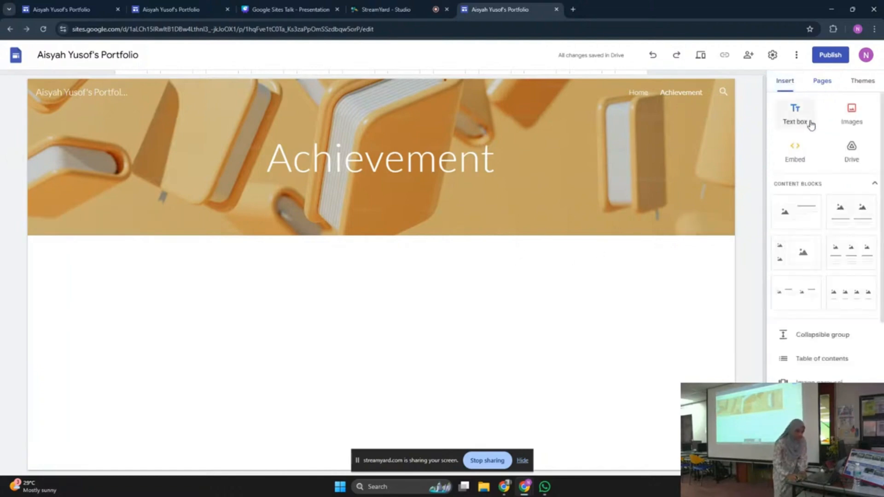
{"action": "left_click", "coordinate": [818, 84]}
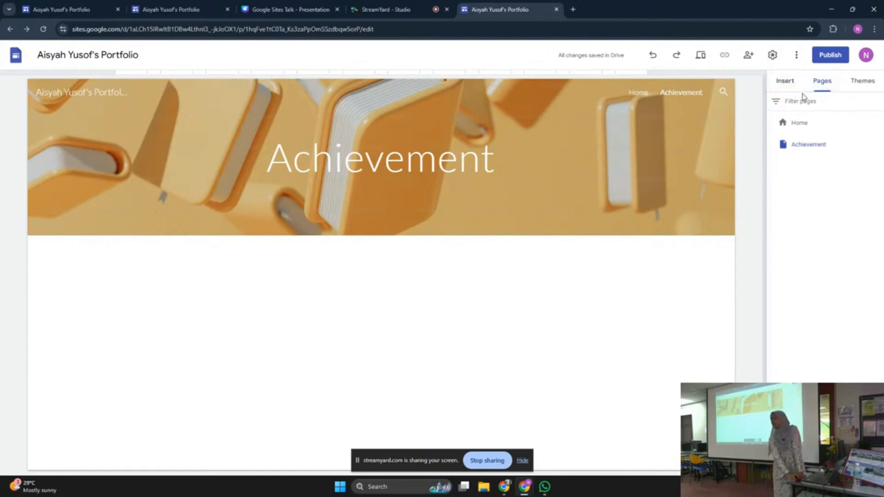
{"action": "left_click", "coordinate": [779, 91]}
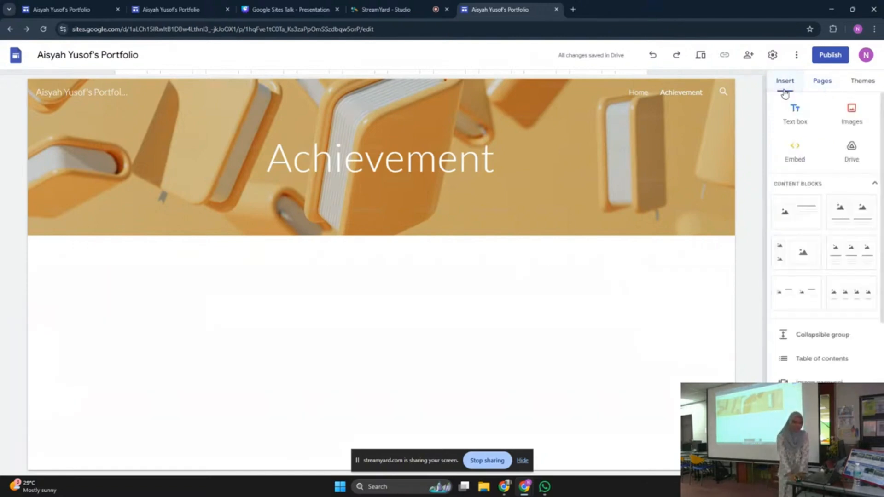
{"action": "left_click", "coordinate": [823, 84]}
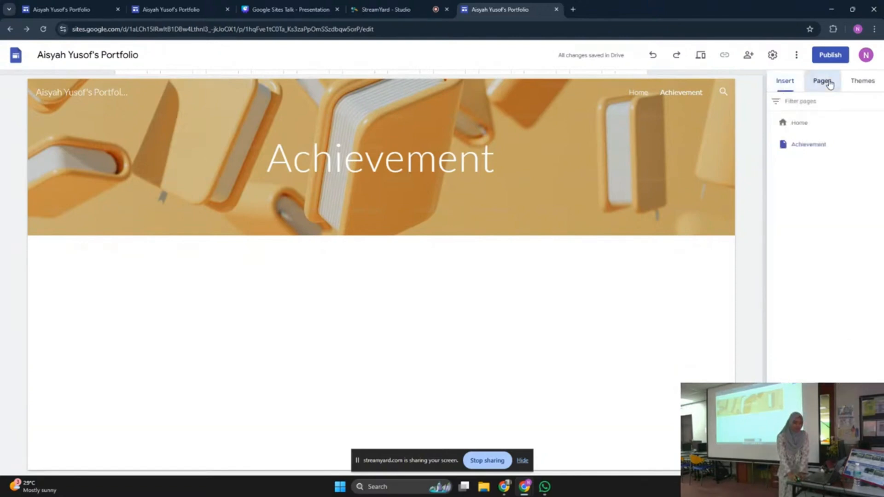
{"action": "left_click", "coordinate": [787, 86]}
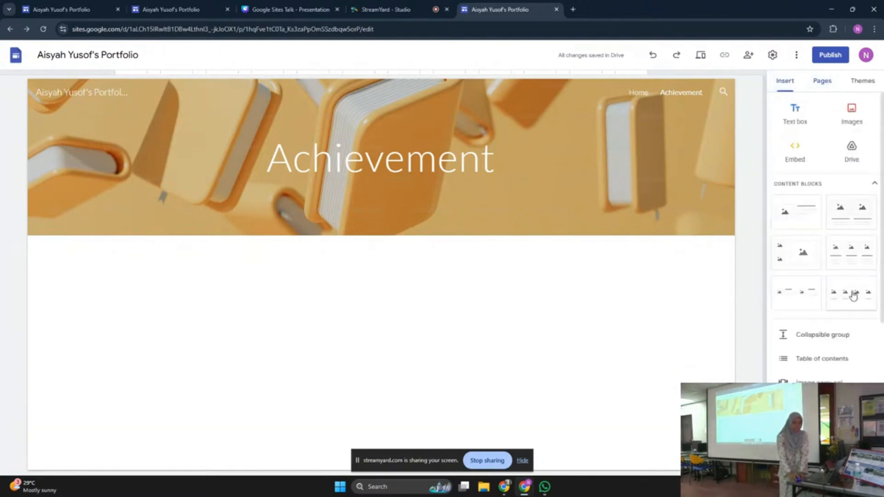
{"action": "scroll", "coordinate": [838, 338], "scroll_direction": "down", "scroll_amount": 2}
{"action": "scroll", "coordinate": [845, 311], "scroll_direction": "down", "scroll_amount": 2}
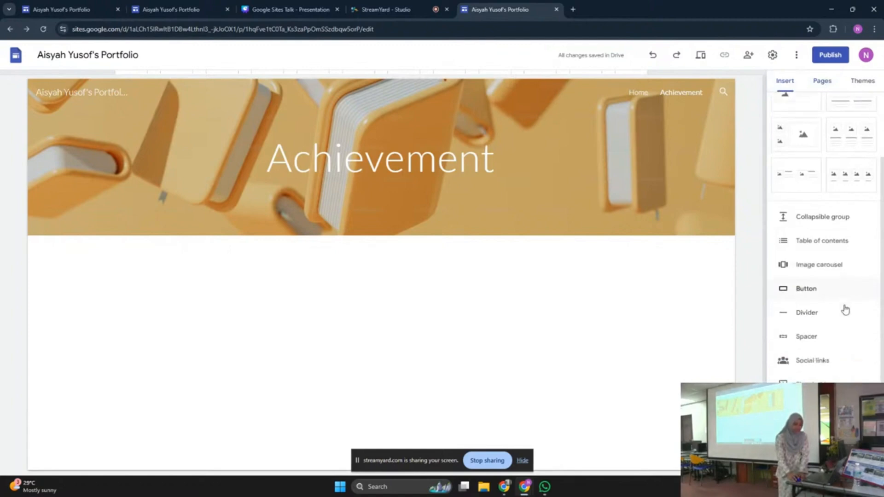
{"action": "scroll", "coordinate": [845, 317], "scroll_direction": "up", "scroll_amount": 4}
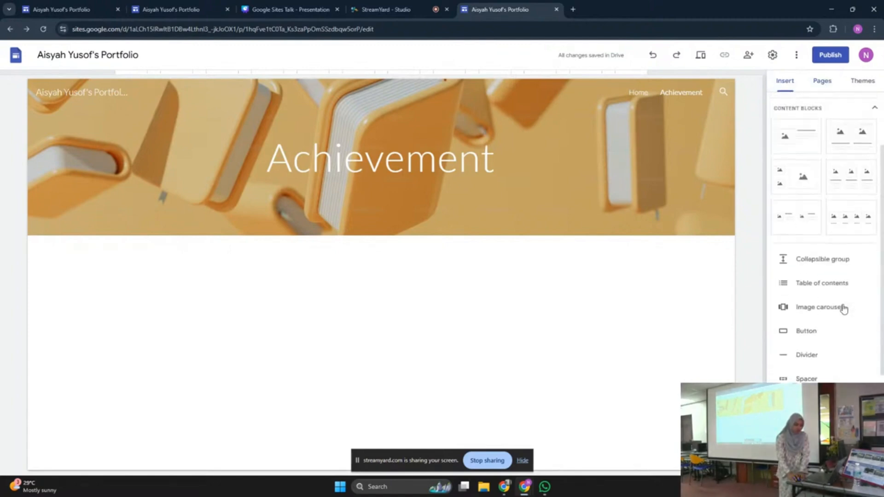
{"action": "scroll", "coordinate": [845, 332], "scroll_direction": "down", "scroll_amount": 1}
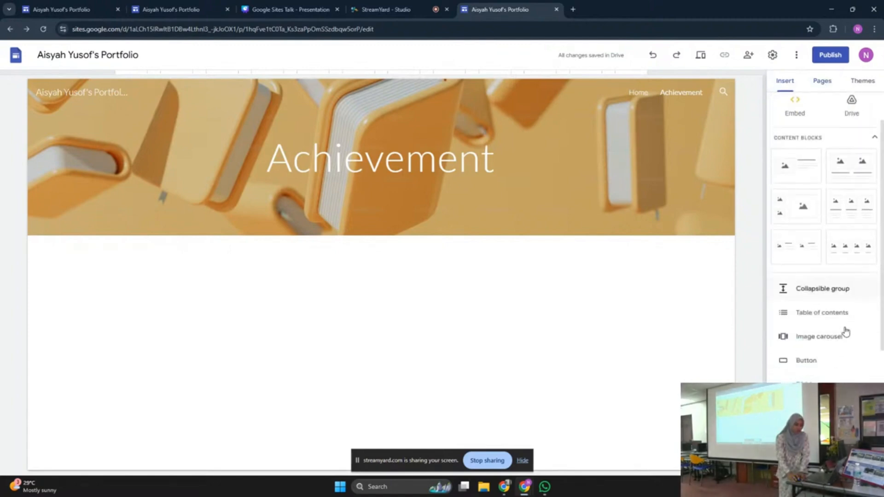
Add a collapsible group below the Achievement banner and title its heading 'Jawatan'
{"action": "left_click", "coordinate": [838, 296]}
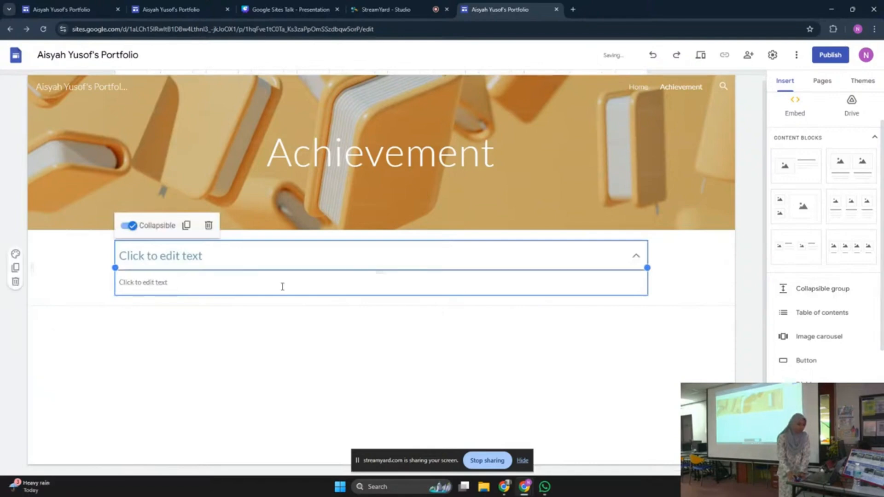
{"action": "left_click", "coordinate": [232, 263]}
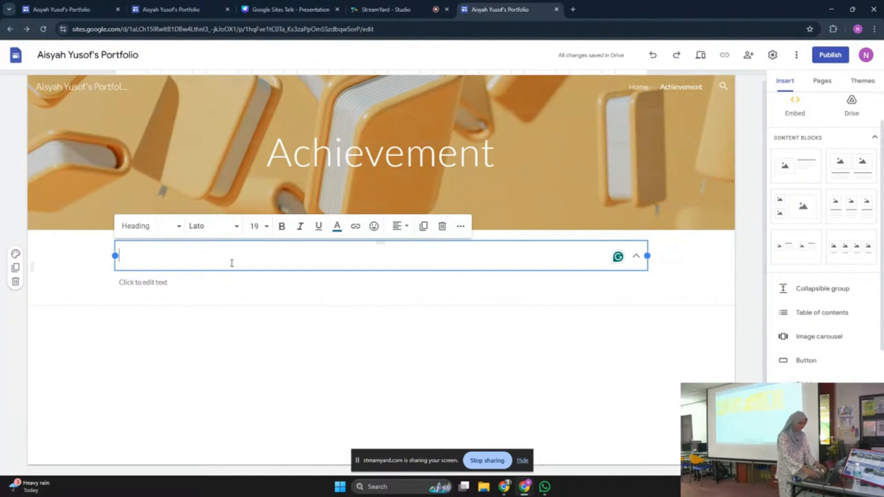
{"action": "type", "text": "Jwa"}
{"action": "key", "text": "BackSpace"}
{"action": "key", "text": "BackSpace"}
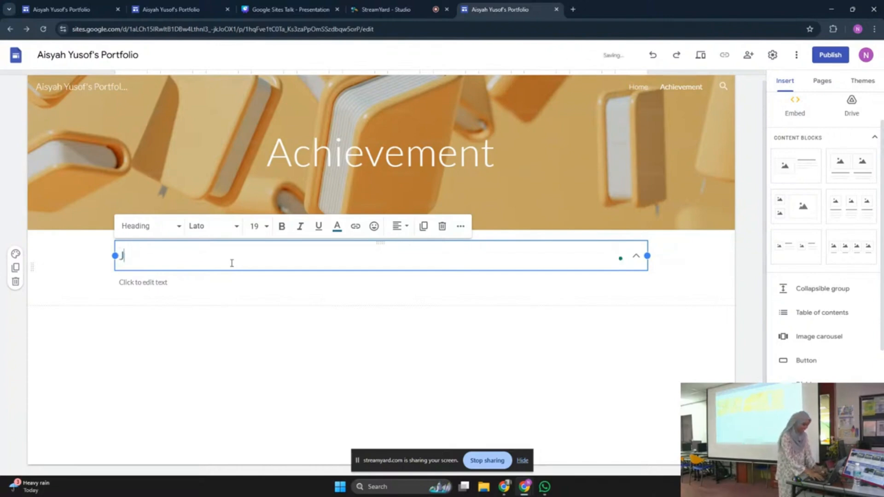
{"action": "type", "text": "awatan"}
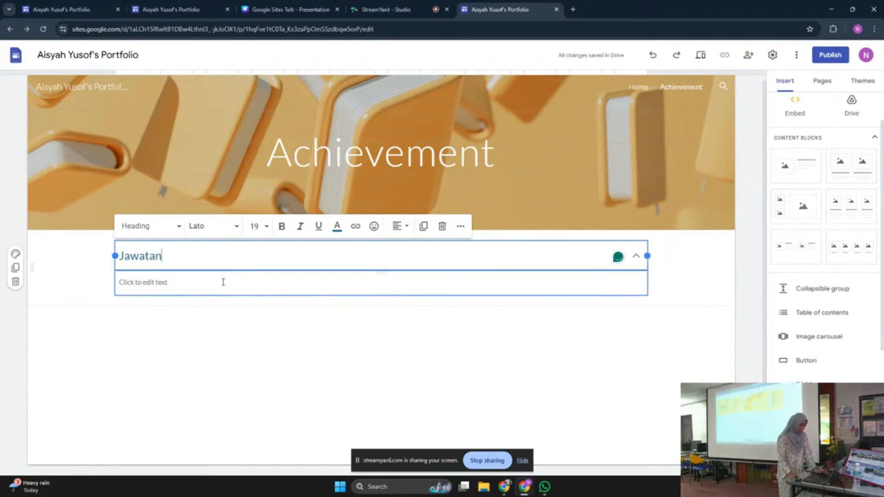
{"action": "left_click", "coordinate": [222, 282]}
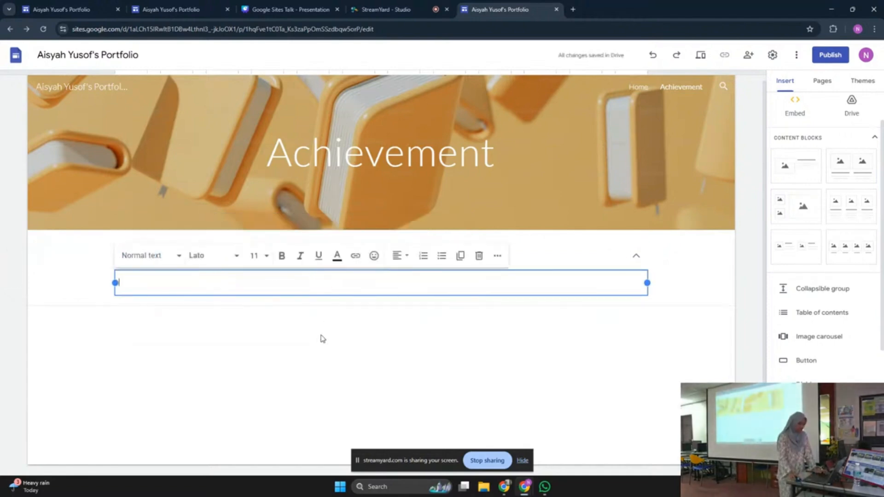
{"action": "left_click", "coordinate": [269, 261]}
{"action": "left_click", "coordinate": [292, 278]}
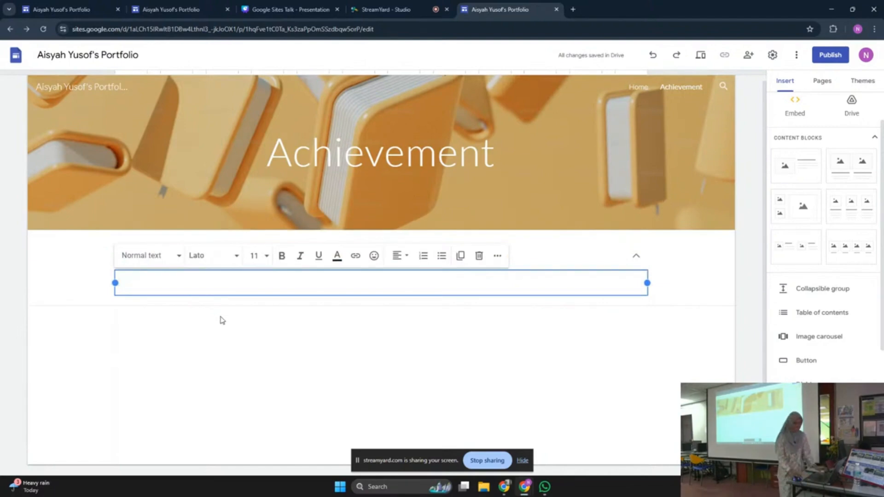
{"action": "left_click", "coordinate": [228, 364]}
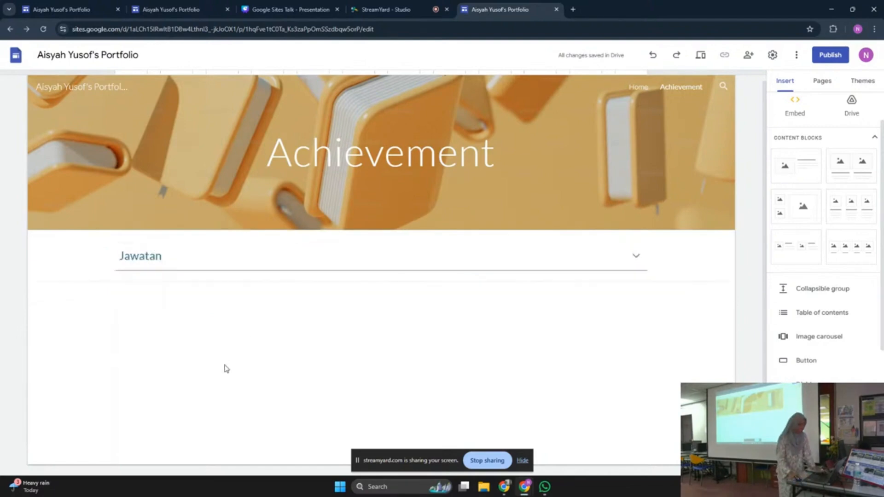
Expand the Jawatan group and place the caret in its empty body text box
{"action": "left_click", "coordinate": [167, 268]}
{"action": "left_click", "coordinate": [172, 286]}
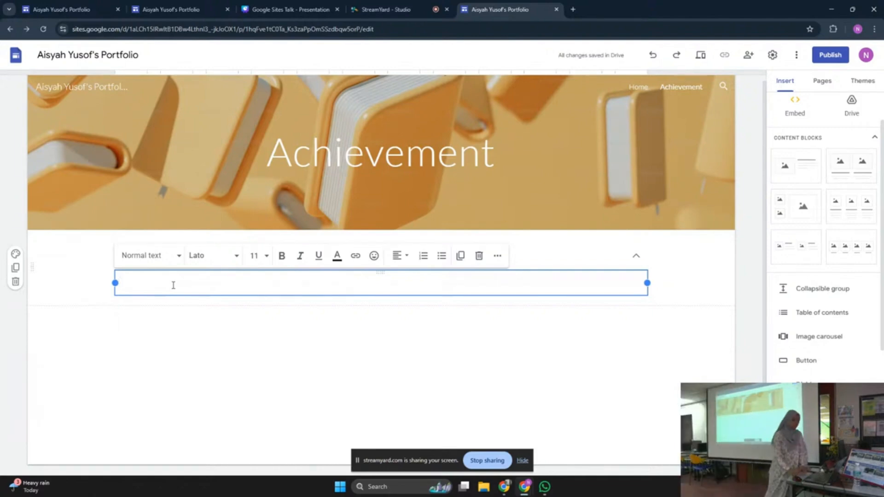
{"action": "left_click", "coordinate": [175, 314]}
{"action": "left_click", "coordinate": [148, 259]}
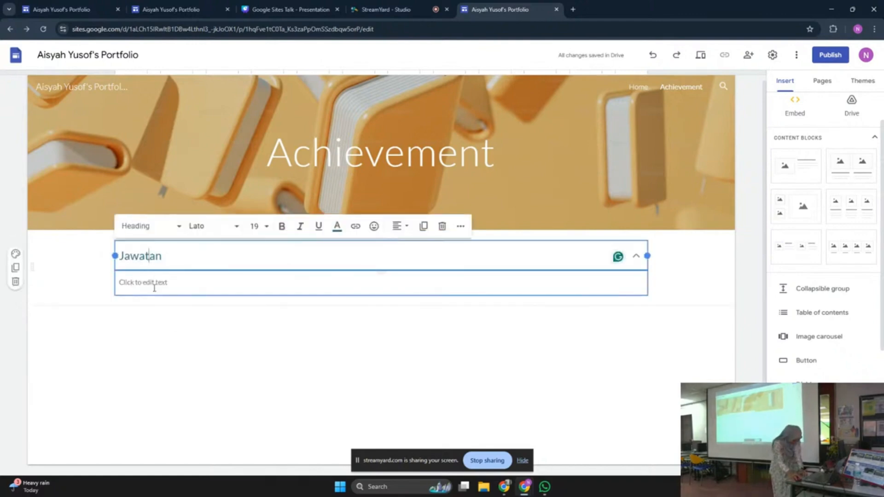
{"action": "left_click", "coordinate": [154, 283]}
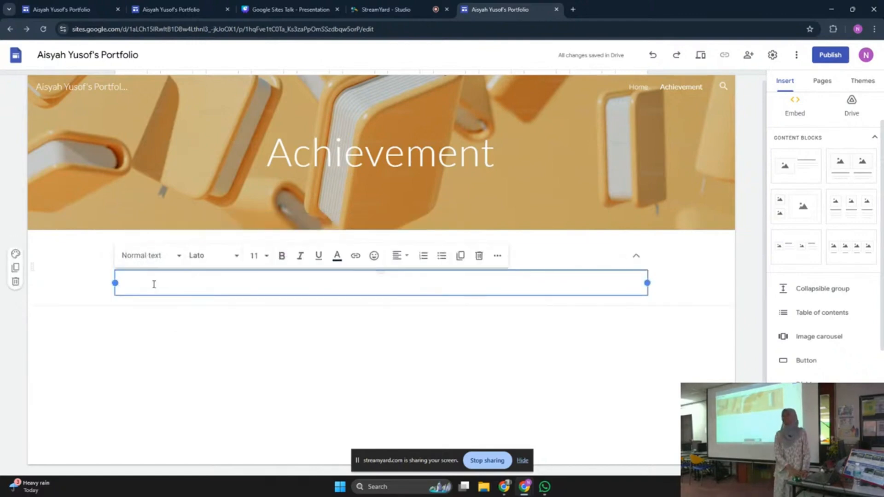
{"action": "left_click", "coordinate": [142, 301]}
{"action": "left_click", "coordinate": [138, 261]}
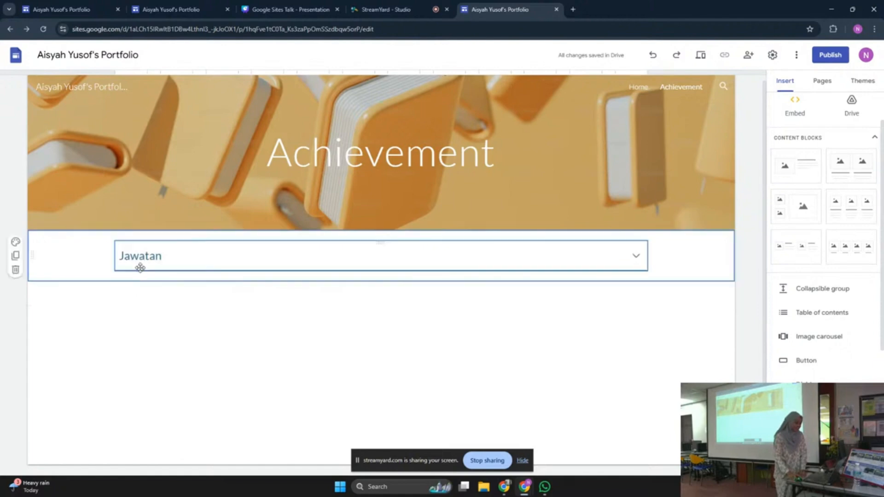
{"action": "left_click", "coordinate": [144, 282]}
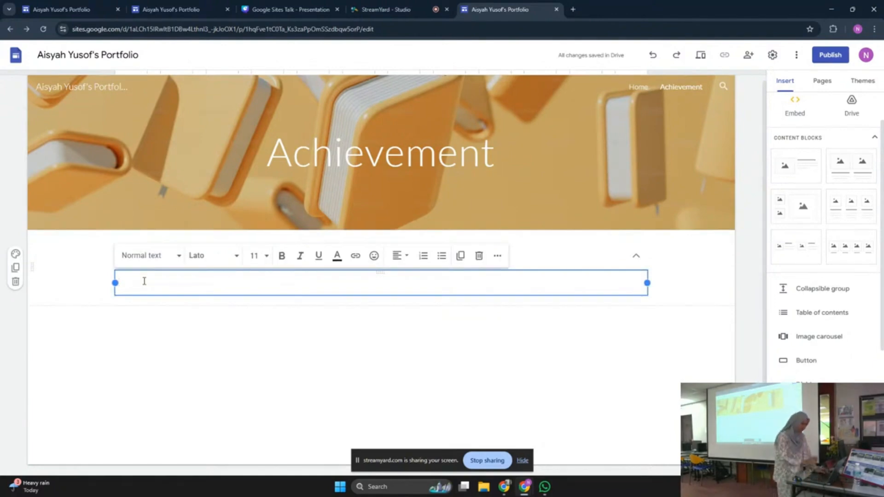
Write 'Saya sedang pelajar tahun akhir di Universiti Teknologi MARA Cawangan Melaka' in the Jawatan body
{"action": "type", "text": "Saya sed"}
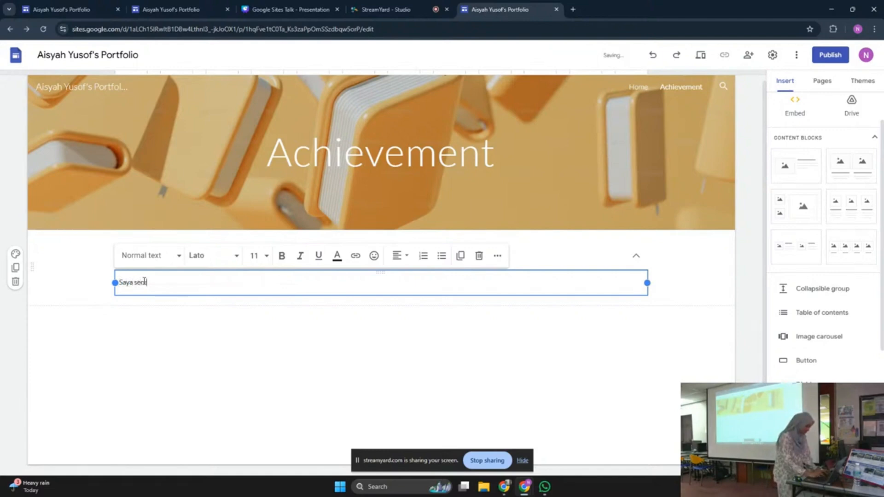
{"action": "type", "text": "ang pela"}
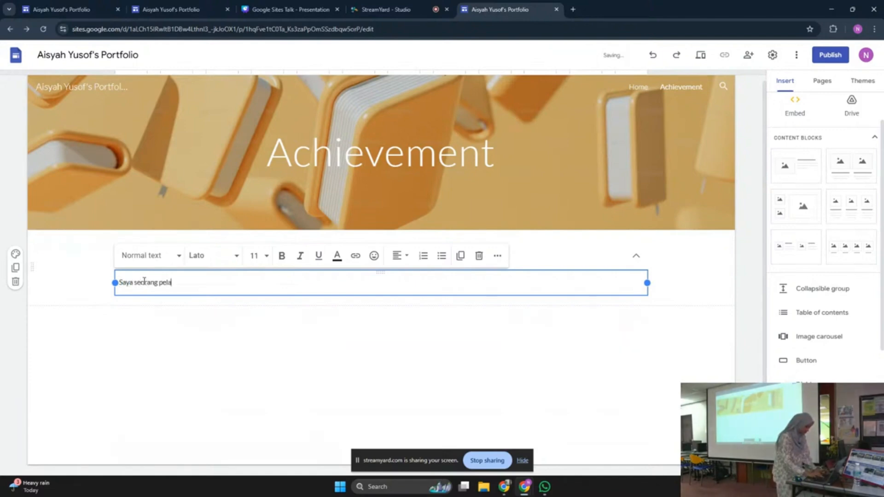
{"action": "type", "text": "jar tahun akhir di "}
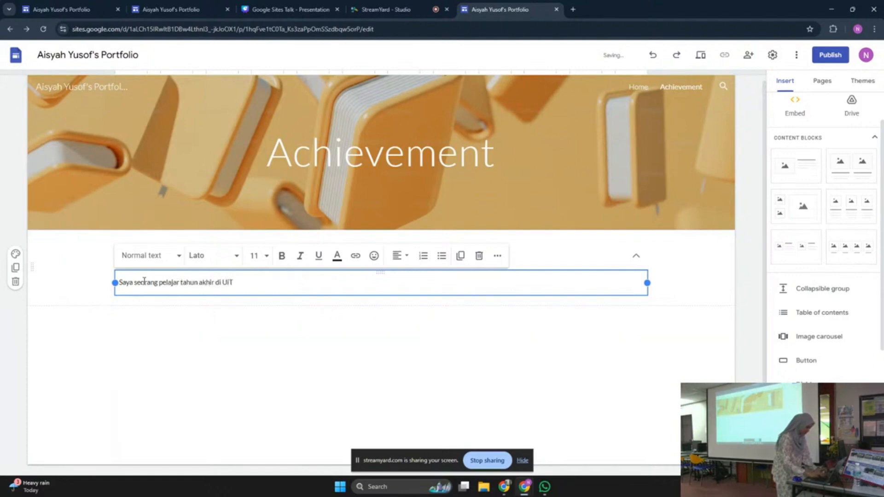
{"action": "type", "text": "Universiti Teknologi MA"}
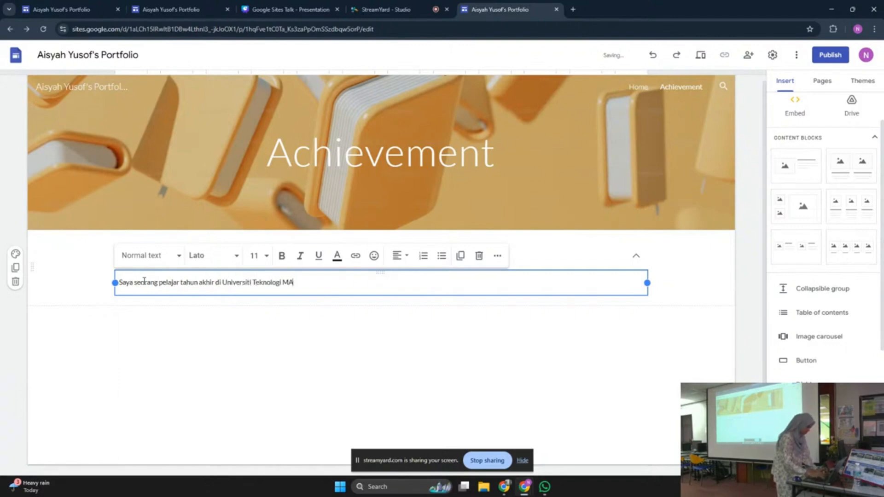
{"action": "type", "text": "RA"}
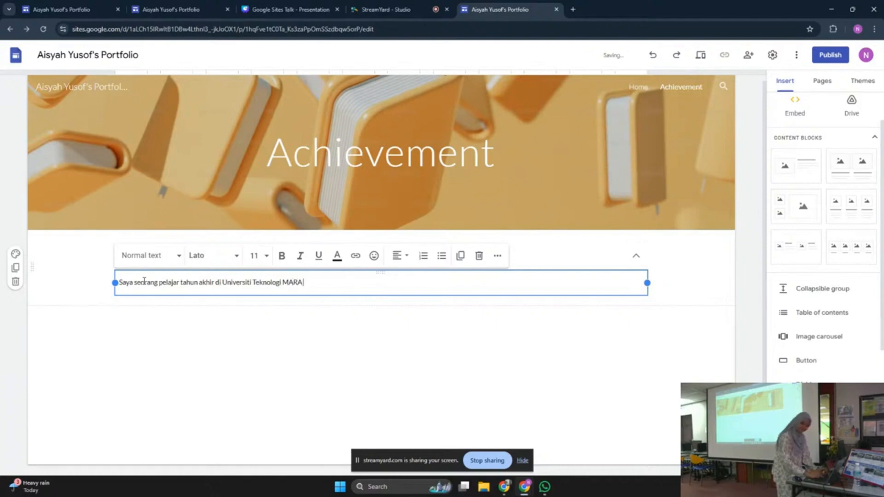
{"action": "type", "text": " Cawangan <Me"}
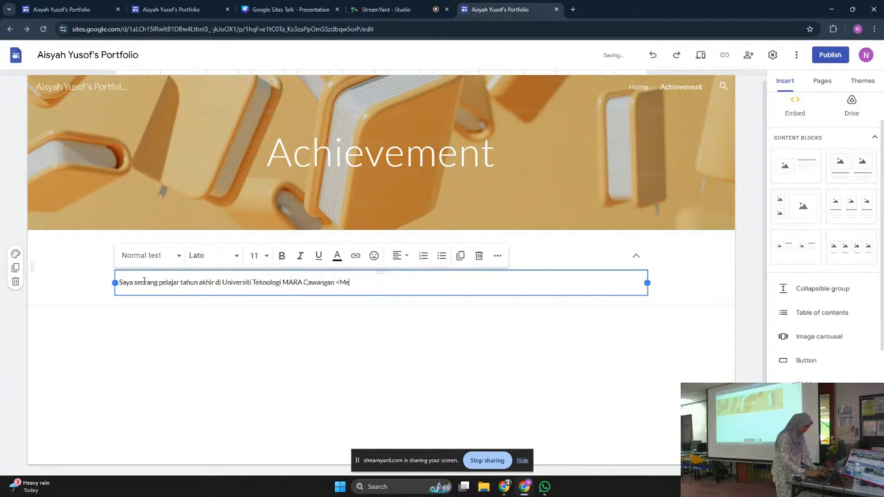
{"action": "key", "text": "BackSpace"}
{"action": "key", "text": "BackSpace"}
{"action": "key", "text": "BackSpace"}
{"action": "type", "text": "Melaka"}
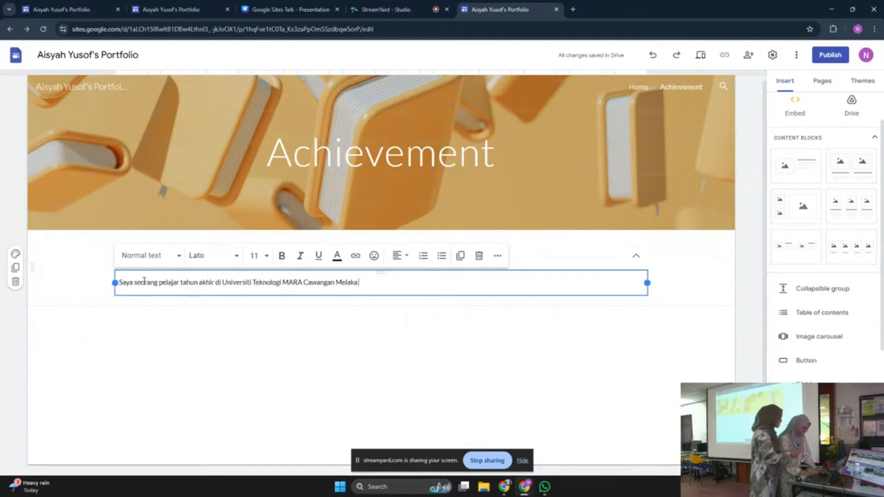
{"action": "left_click", "coordinate": [169, 327]}
{"action": "left_click", "coordinate": [270, 257]}
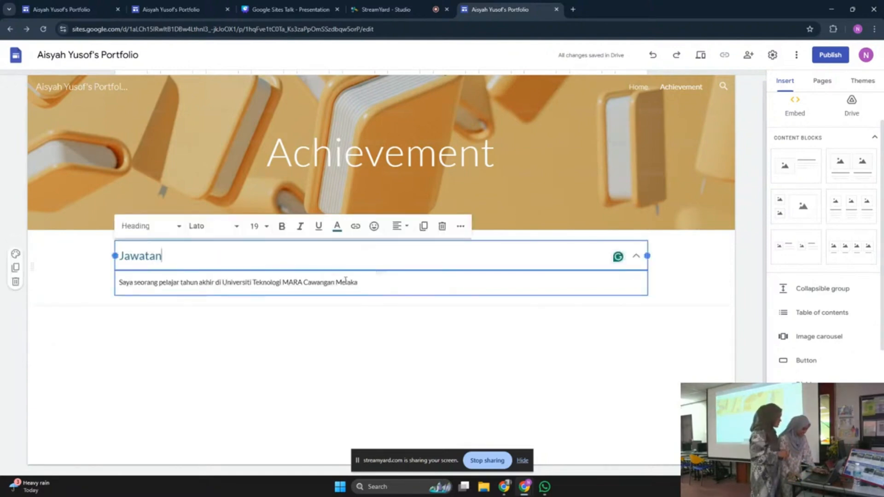
{"action": "left_click", "coordinate": [355, 284]}
{"action": "left_click", "coordinate": [642, 257]}
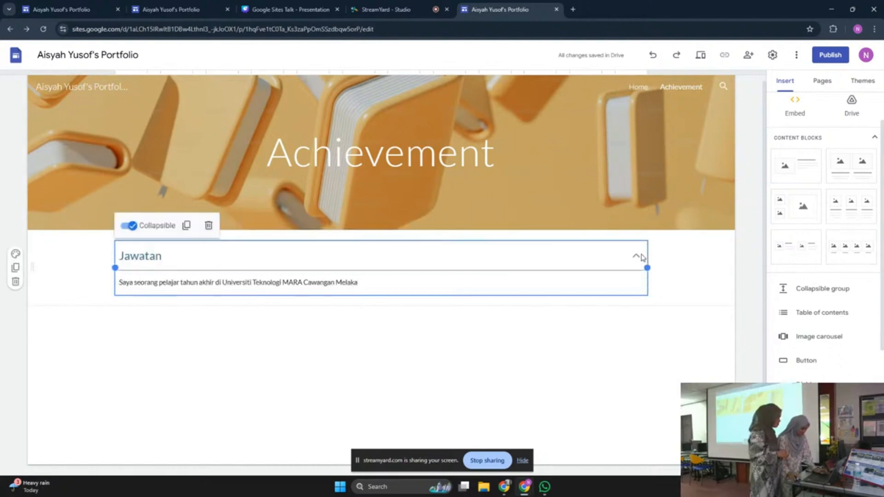
{"action": "left_click", "coordinate": [667, 280]}
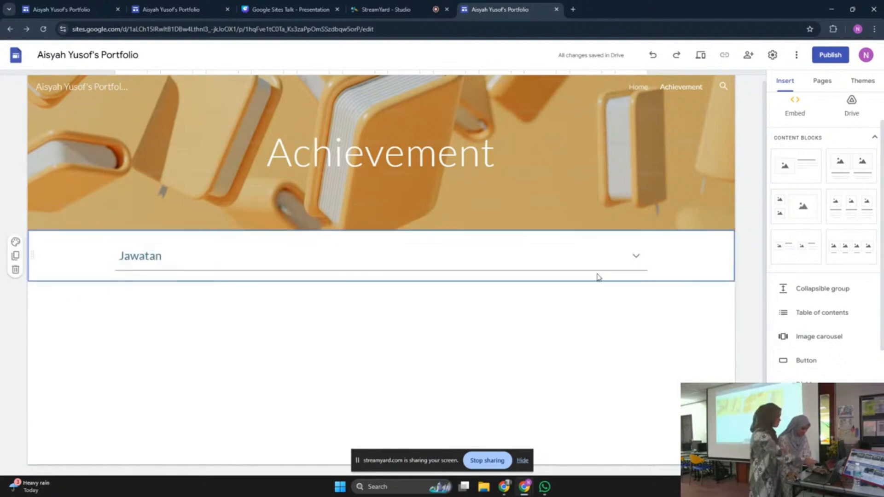
{"action": "left_click", "coordinate": [638, 257]}
{"action": "left_click", "coordinate": [518, 283]}
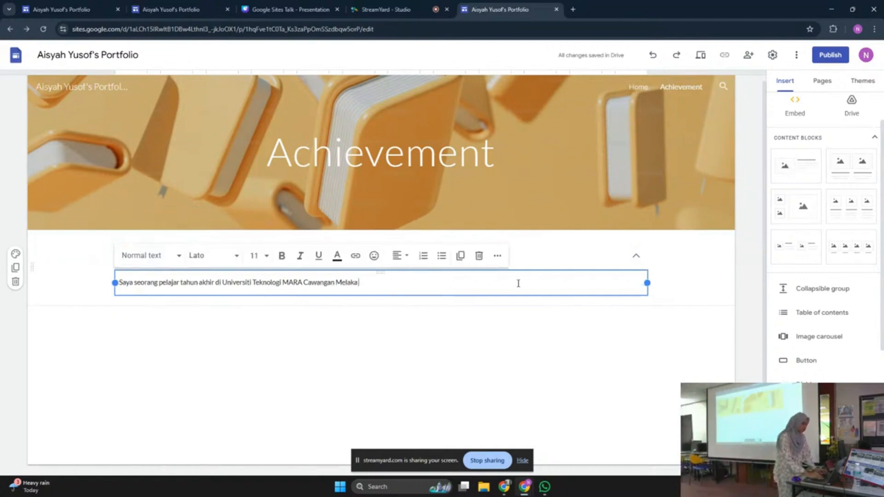
Continue the body with 'Kampus Jasin. Pencapaian saya setakat ini adalah' and two dotted lines
{"action": "type", "text": "K"}
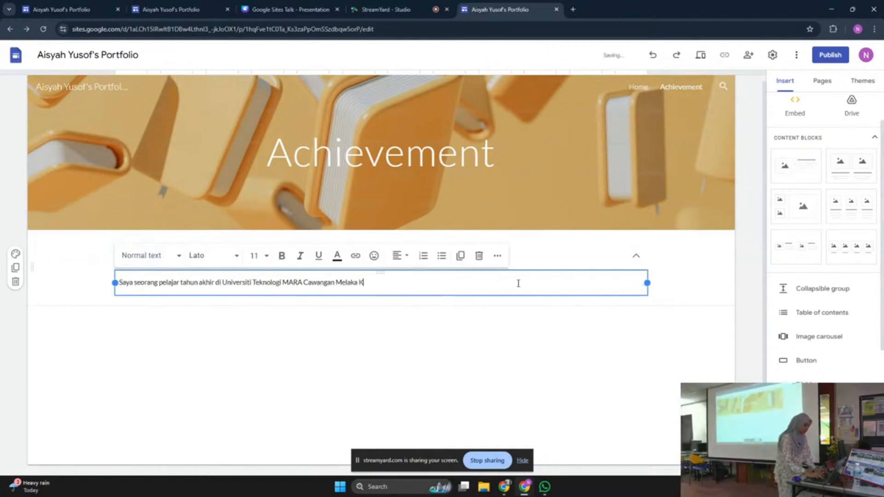
{"action": "type", "text": "ampus Jasin"}
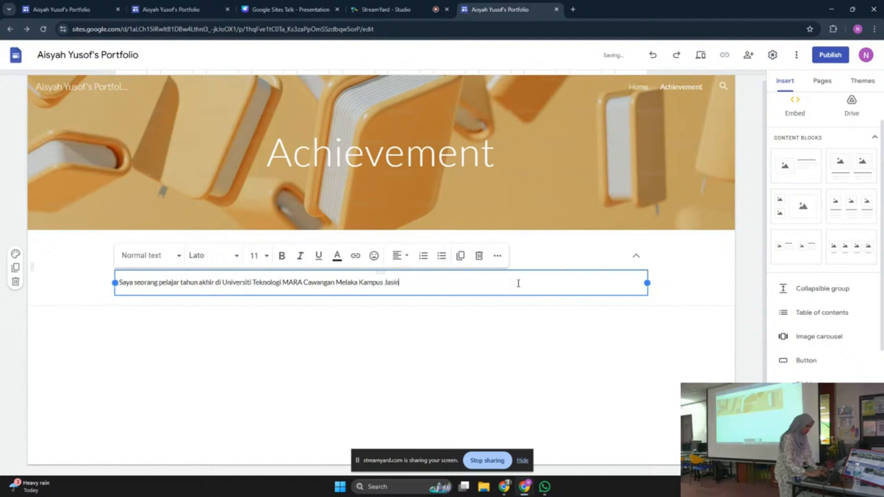
{"action": "type", "text": "."}
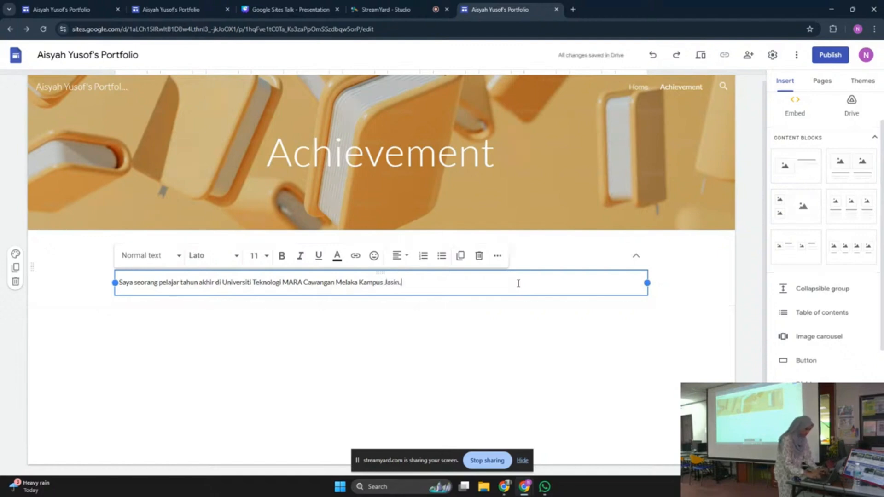
{"action": "type", "text": " P"}
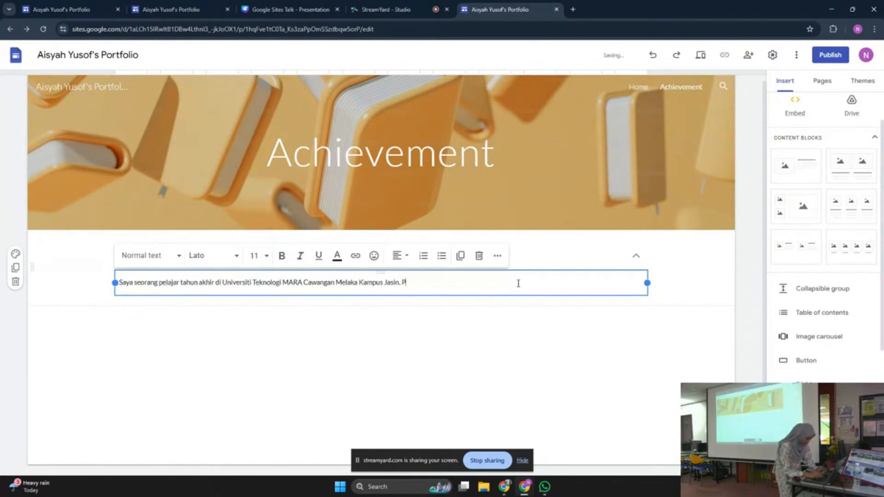
{"action": "type", "text": "encapaian"}
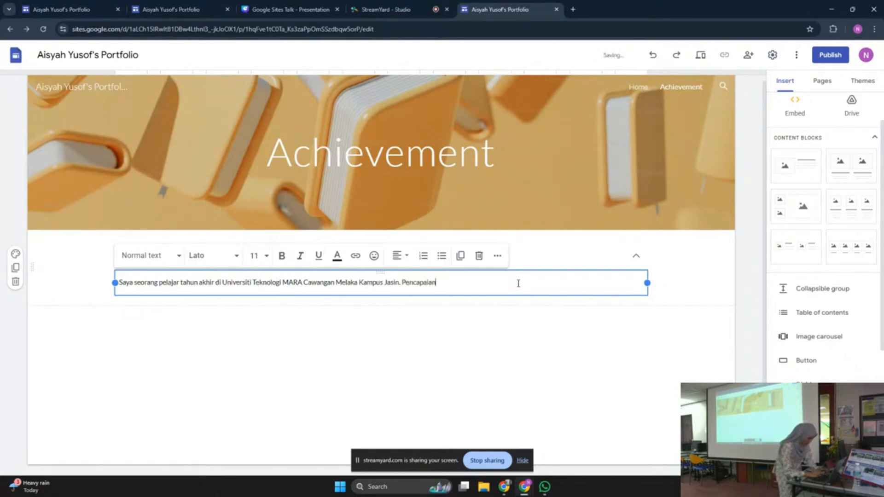
{"action": "type", "text": " saya setakat ini adalah"}
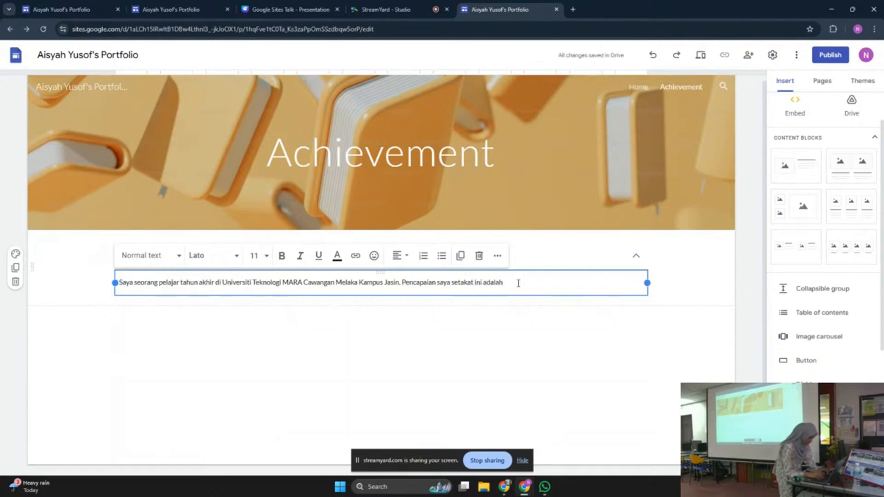
{"action": "type", "text": ".............................................................."}
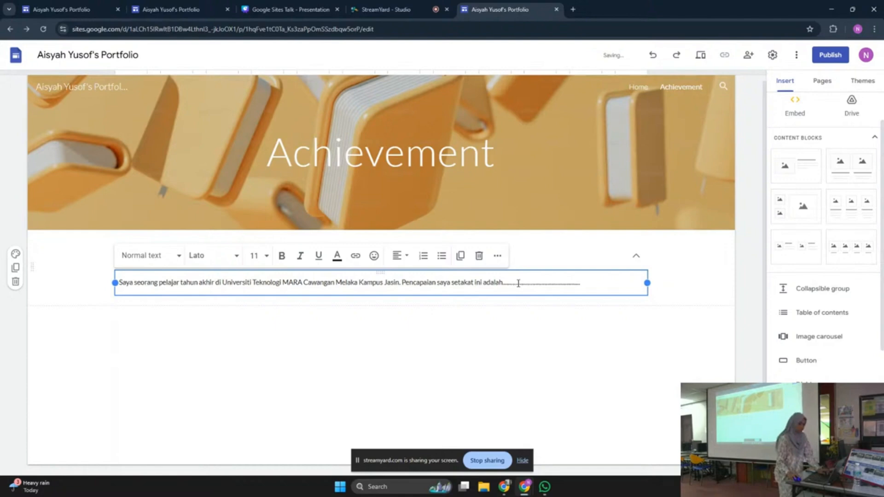
{"action": "key", "text": "Return"}
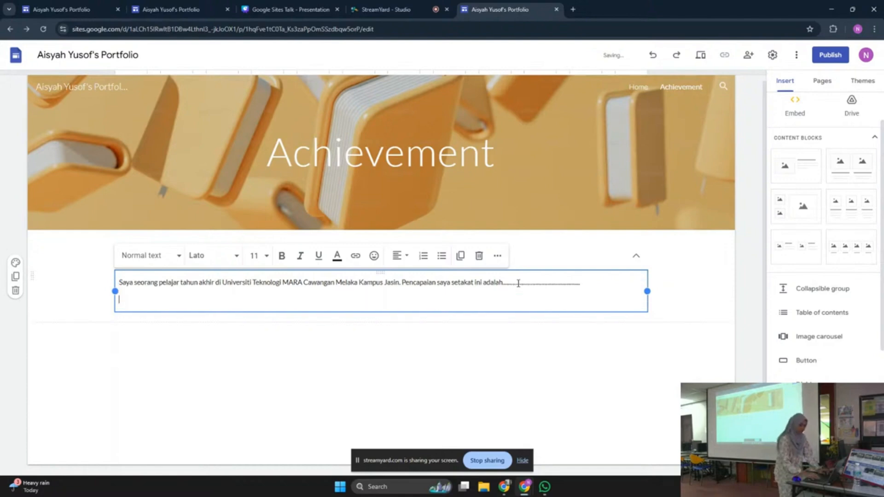
{"action": "type", "text": "......................................................"}
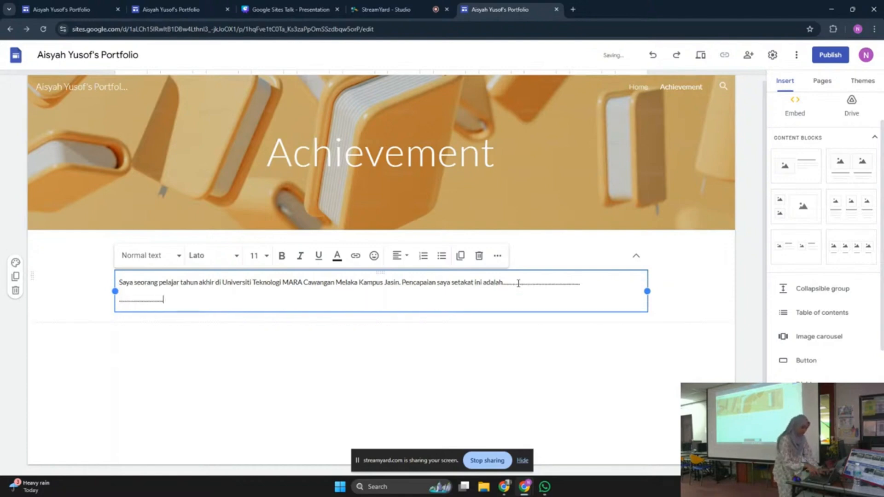
{"action": "type", "text": "..................................."}
{"action": "left_click", "coordinate": [572, 362]}
{"action": "left_click", "coordinate": [631, 274]}
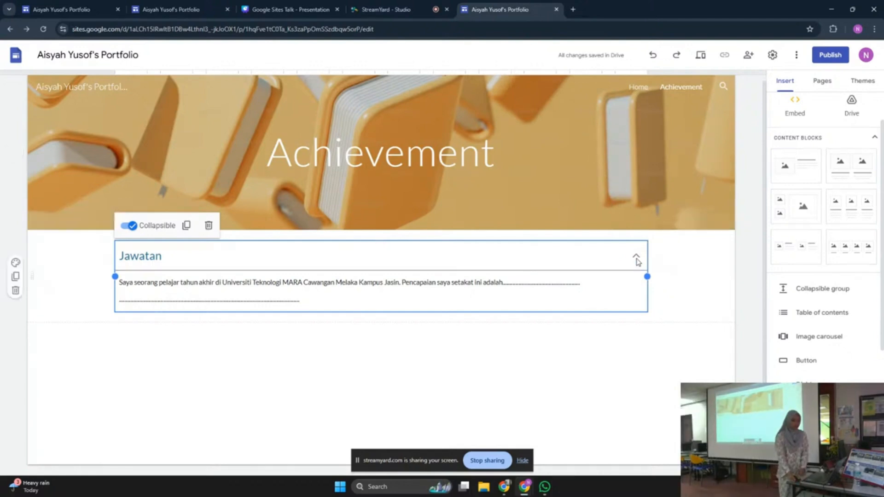
Toggle the Jawatan group's chevron repeatedly to test collapsing and expanding its body
{"action": "left_click", "coordinate": [652, 259]}
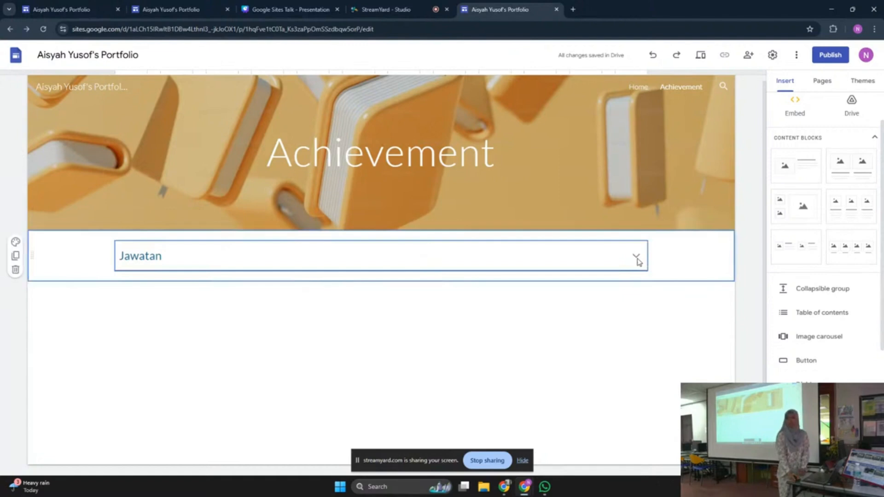
{"action": "left_click", "coordinate": [636, 257]}
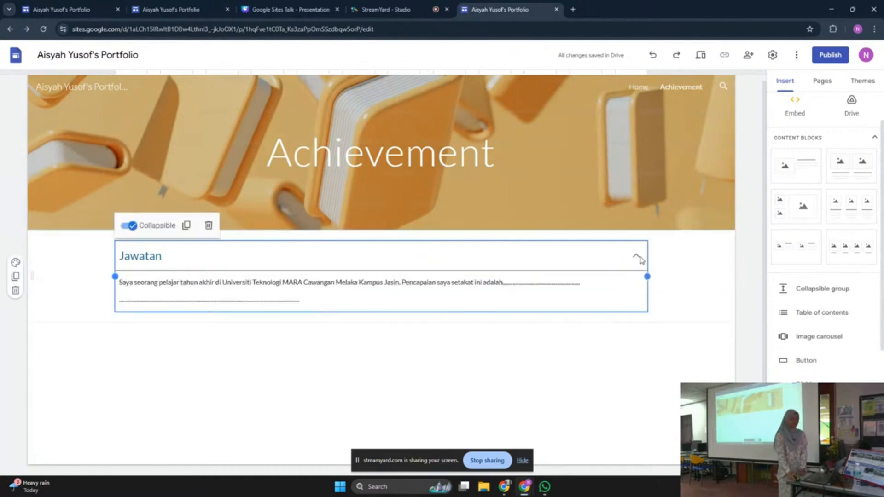
{"action": "left_click", "coordinate": [654, 261]}
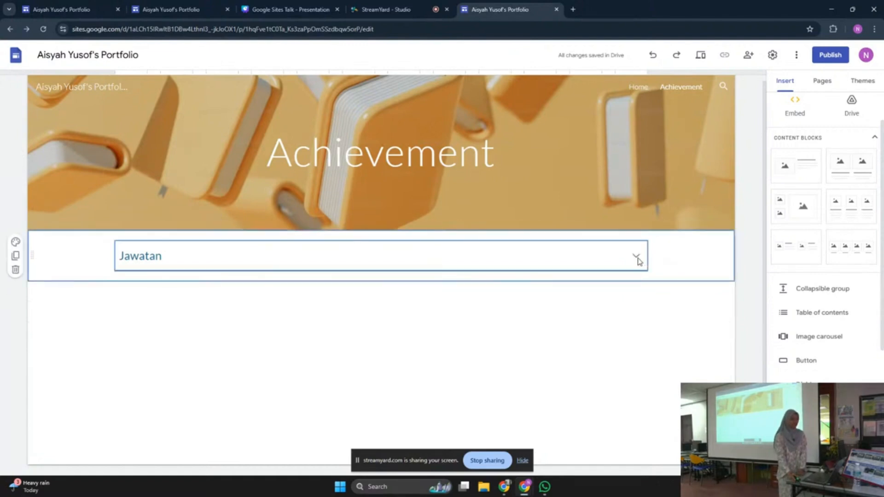
{"action": "left_click", "coordinate": [635, 258]}
{"action": "left_click", "coordinate": [663, 256]}
{"action": "left_click", "coordinate": [635, 257]}
{"action": "left_click", "coordinate": [652, 261]}
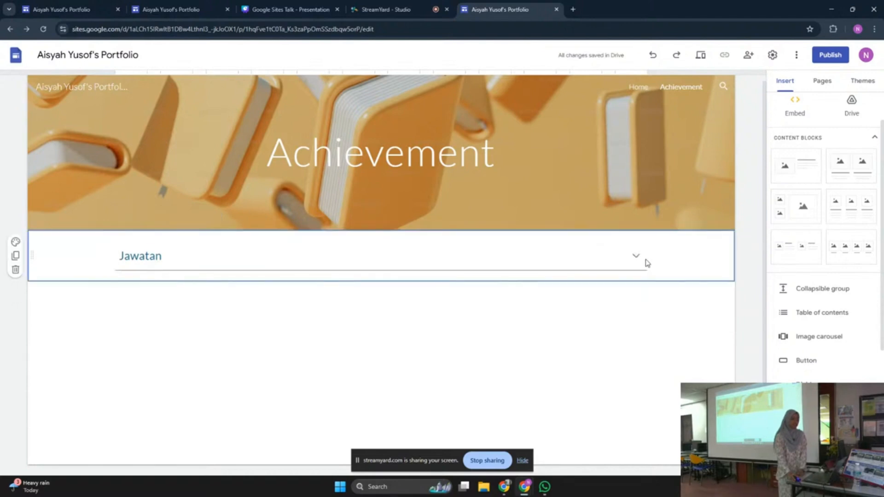
{"action": "left_click", "coordinate": [637, 259]}
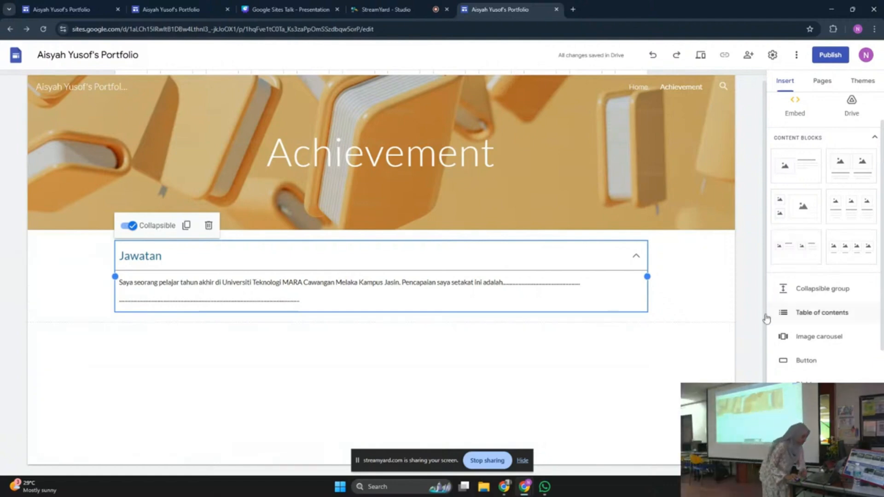
Collapse the Jawatan group to its heading and bring up the site's theme choices
{"action": "left_click", "coordinate": [705, 340]}
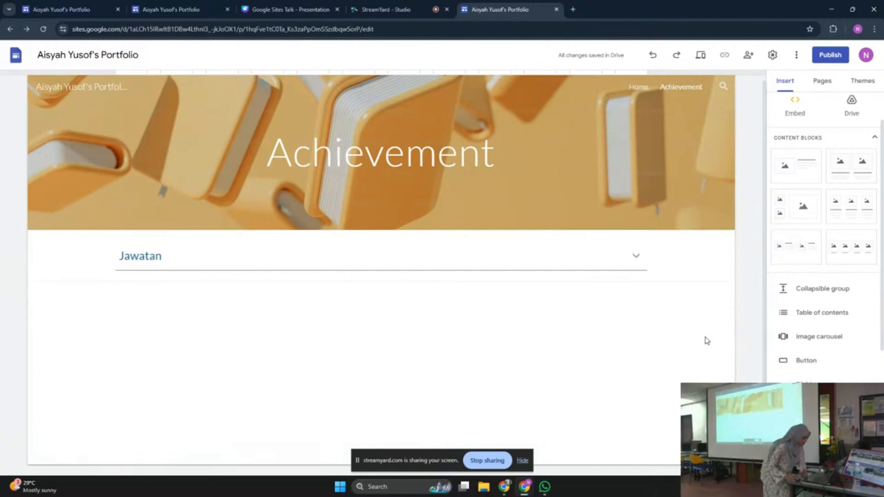
{"action": "left_click", "coordinate": [634, 256]}
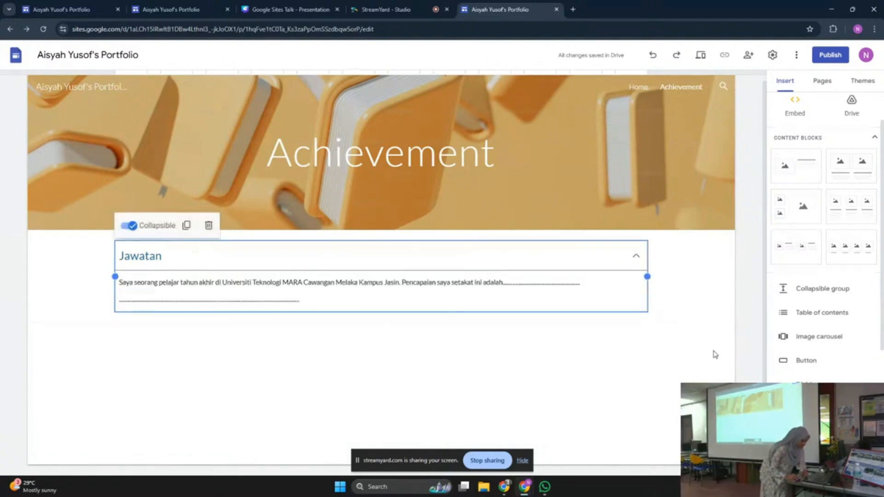
{"action": "left_click", "coordinate": [742, 355]}
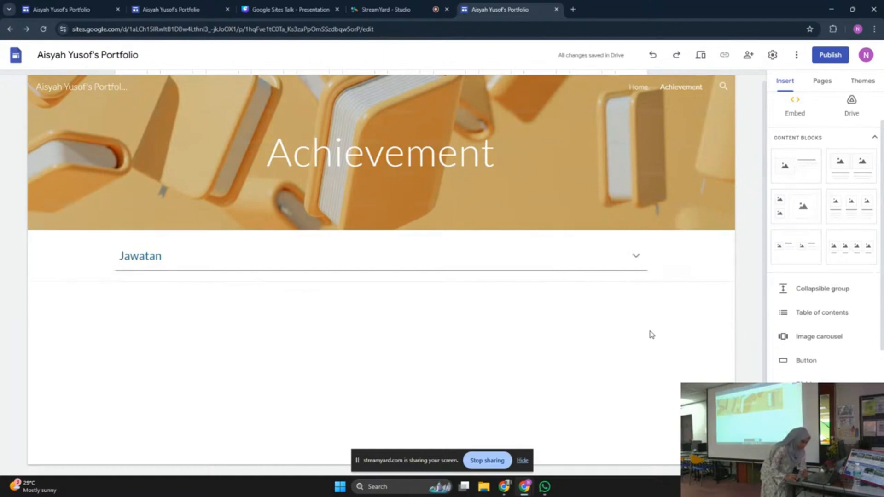
{"action": "scroll", "coordinate": [842, 331], "scroll_direction": "down", "scroll_amount": 3}
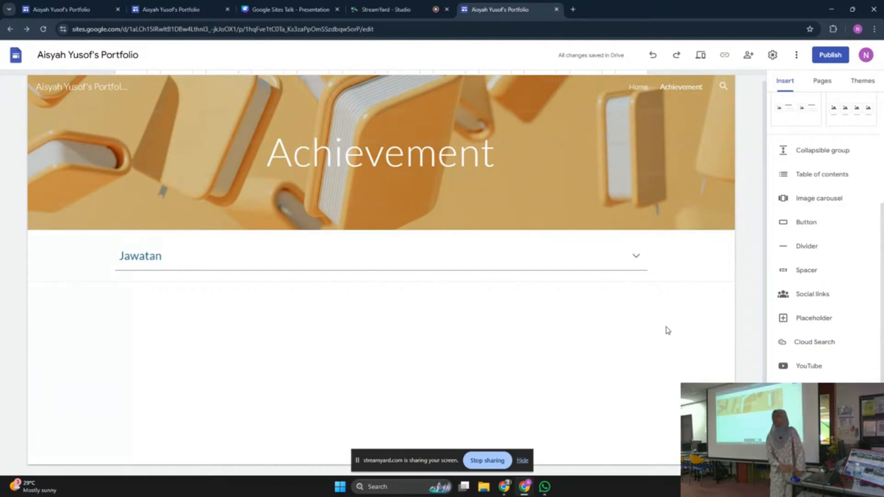
{"action": "left_click", "coordinate": [639, 275]}
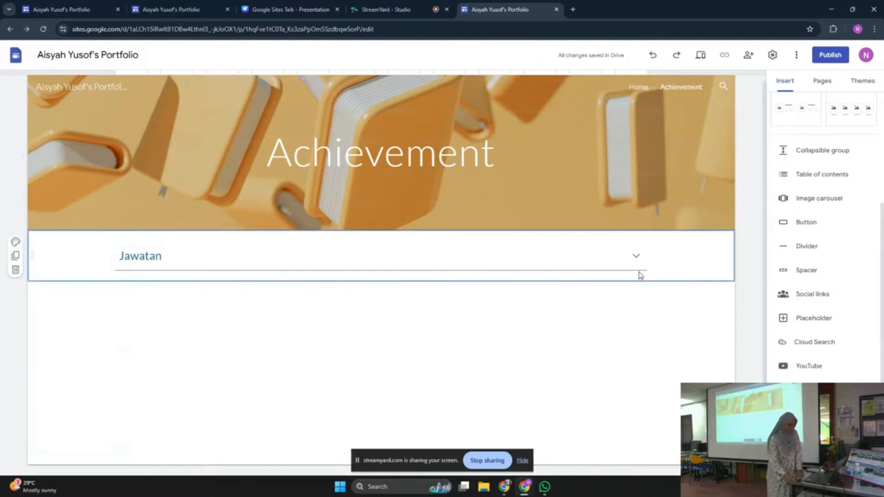
{"action": "left_click", "coordinate": [862, 80]}
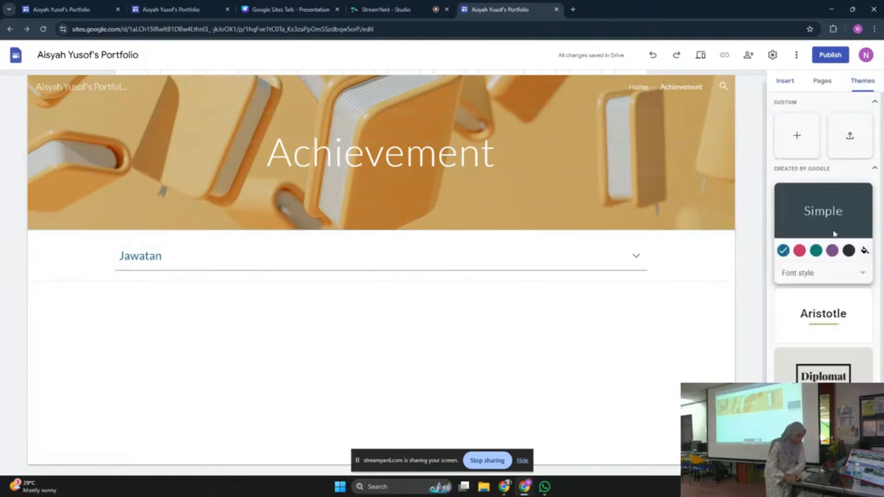
Try teal, pink and Classic serif options, settling on blue for the Simple theme
{"action": "left_click", "coordinate": [815, 251]}
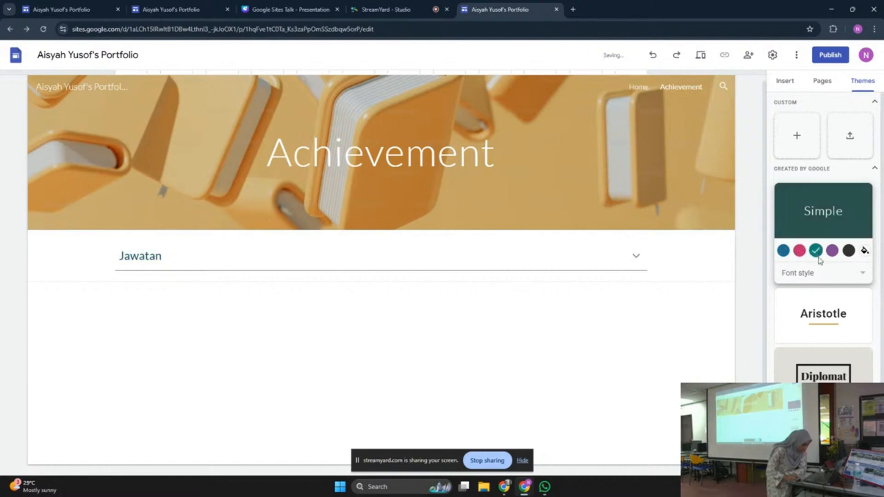
{"action": "left_click", "coordinate": [810, 273]}
{"action": "left_click", "coordinate": [803, 292]}
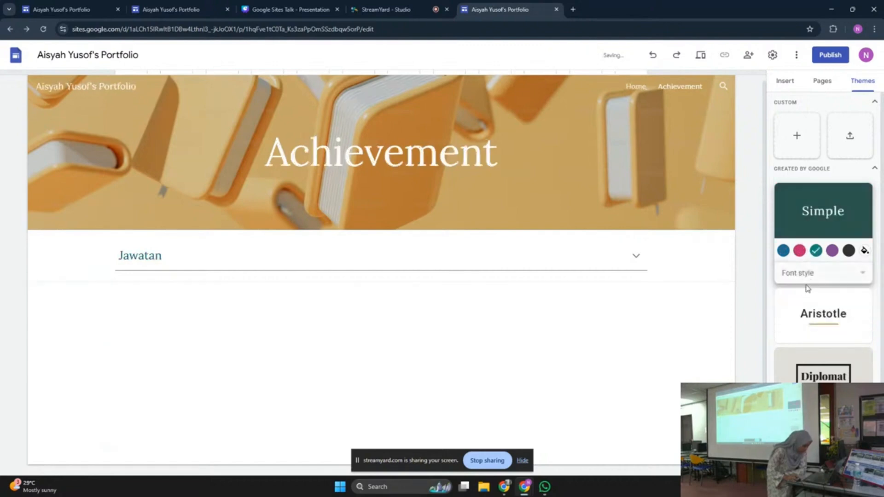
{"action": "left_click", "coordinate": [799, 250]}
{"action": "left_click", "coordinate": [803, 274]}
{"action": "left_click", "coordinate": [803, 272]}
{"action": "left_click", "coordinate": [783, 250]}
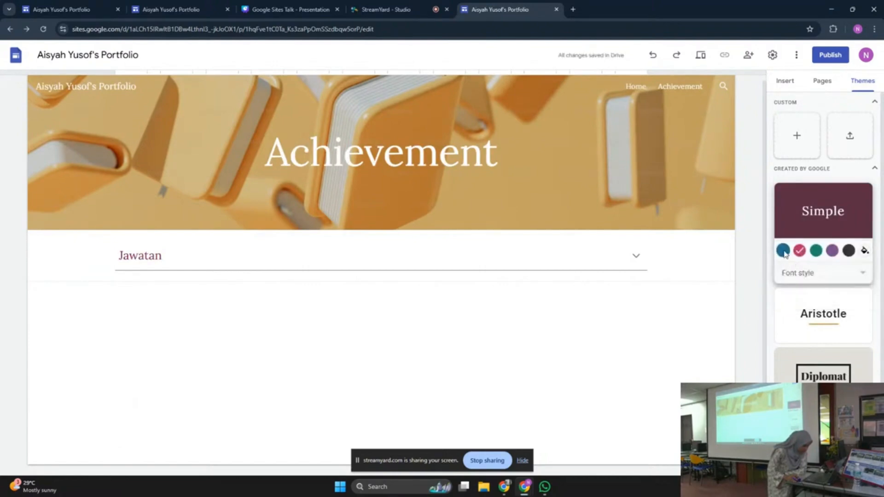
Set the Simple theme's font style to Heavy and return to the Home and Achievement page list
{"action": "left_click", "coordinate": [803, 273]}
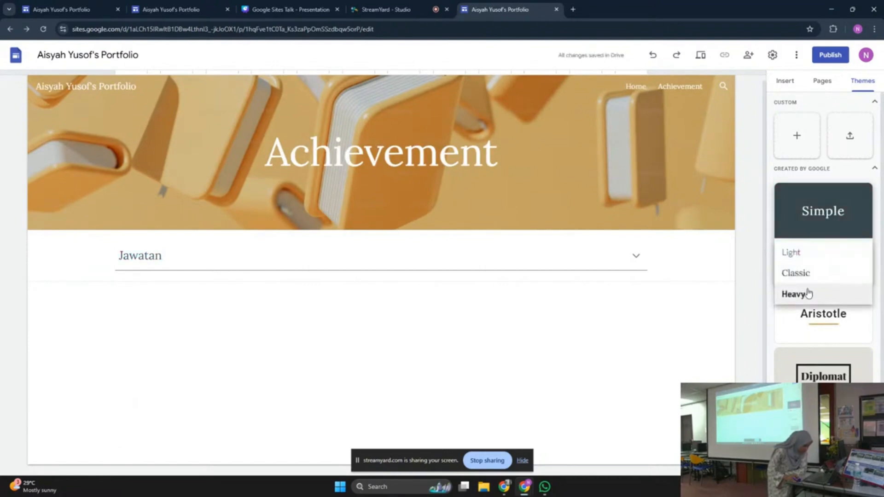
{"action": "left_click", "coordinate": [808, 293]}
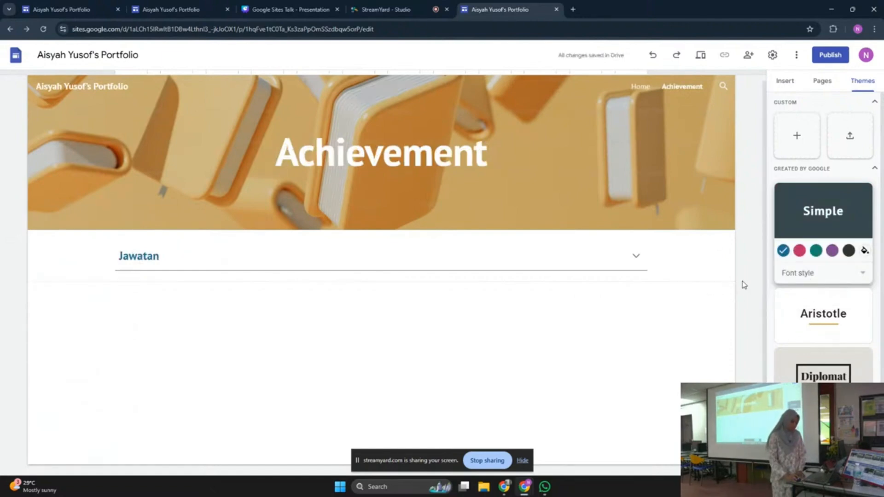
{"action": "scroll", "coordinate": [802, 282], "scroll_direction": "down", "scroll_amount": 3}
{"action": "scroll", "coordinate": [798, 276], "scroll_direction": "up", "scroll_amount": 1}
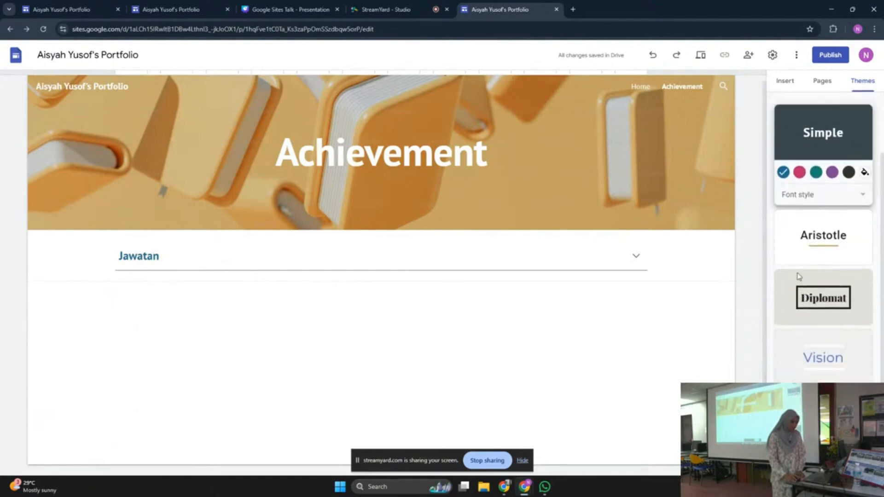
{"action": "scroll", "coordinate": [799, 276], "scroll_direction": "up", "scroll_amount": 3}
{"action": "left_click", "coordinate": [800, 87]}
Open the Home page and restyle the whole site with the Level theme
{"action": "left_click", "coordinate": [819, 85]}
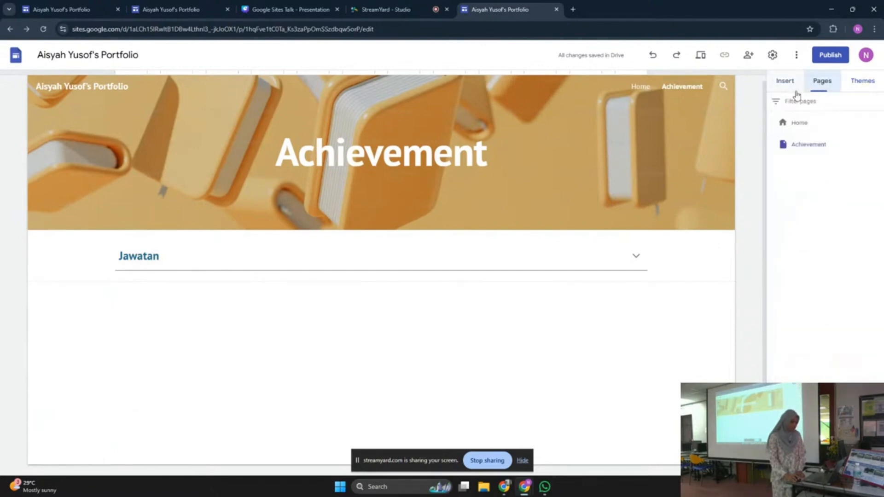
{"action": "left_click", "coordinate": [785, 82]}
{"action": "left_click", "coordinate": [640, 86]}
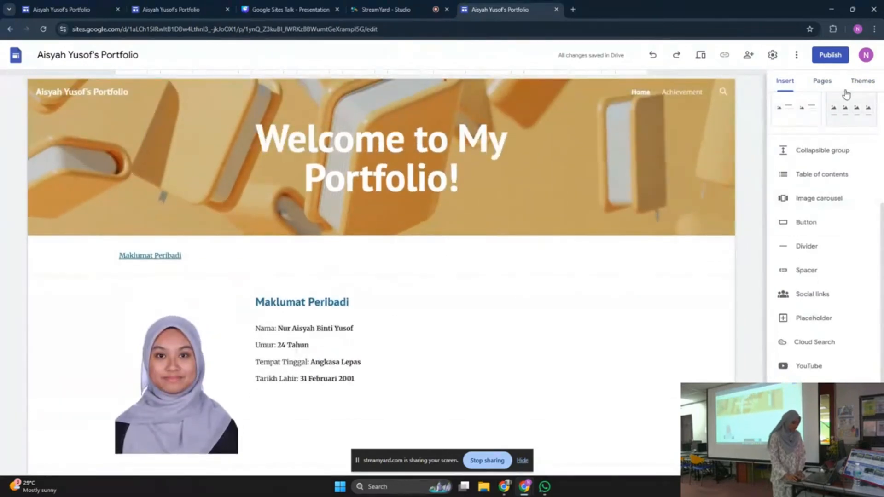
{"action": "left_click", "coordinate": [856, 83]}
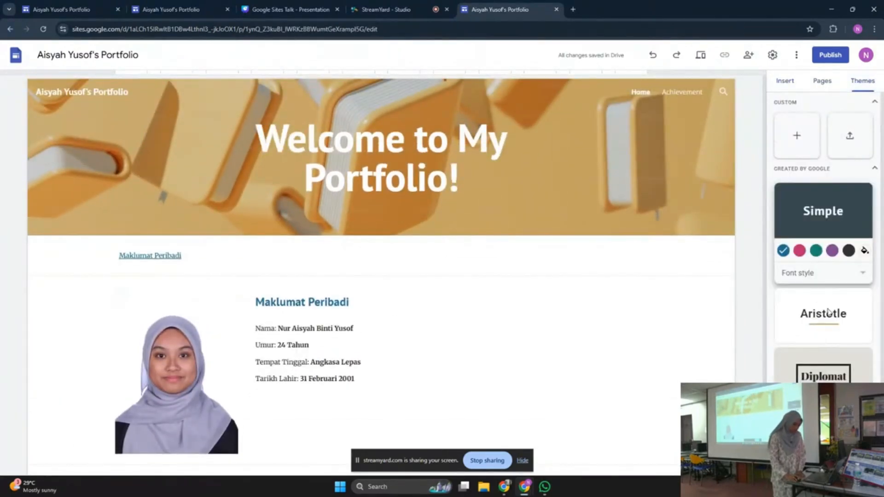
{"action": "left_click", "coordinate": [799, 251]}
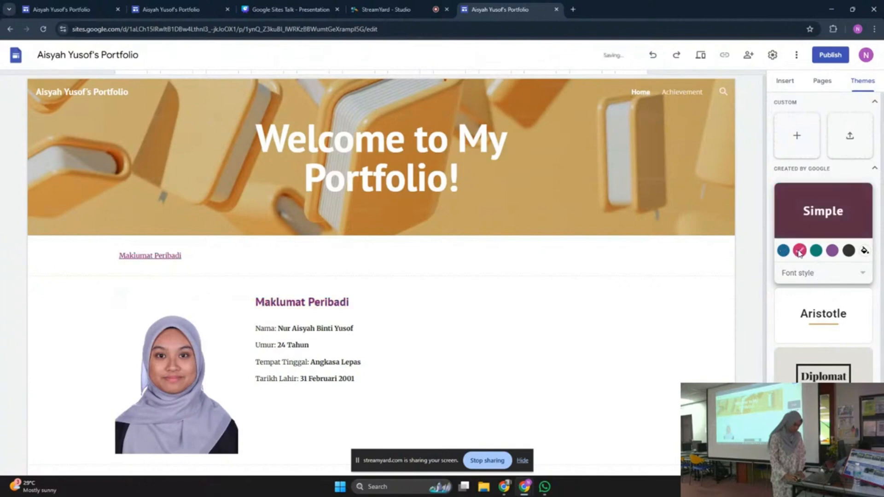
{"action": "left_click", "coordinate": [782, 251]}
{"action": "scroll", "coordinate": [811, 277], "scroll_direction": "down", "scroll_amount": 2}
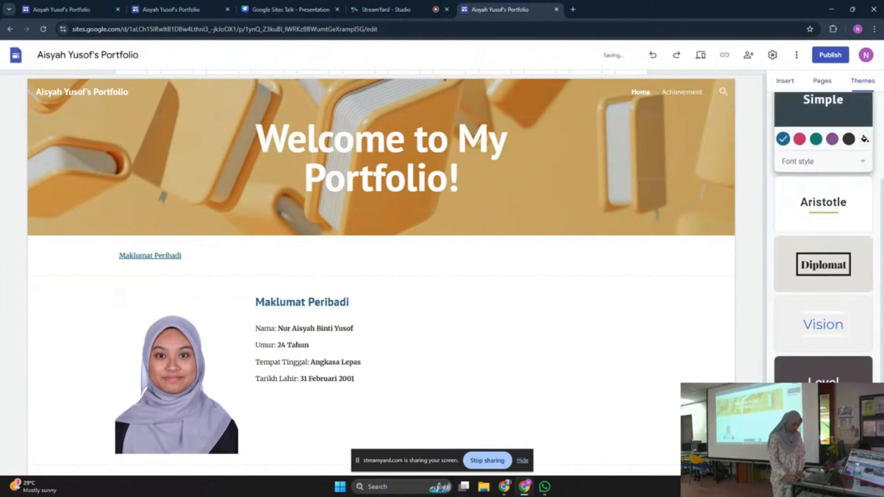
{"action": "left_click", "coordinate": [823, 371]}
Preview the Simple, Aristotle and Vision themes on the site
{"action": "scroll", "coordinate": [694, 378], "scroll_direction": "down", "scroll_amount": 2}
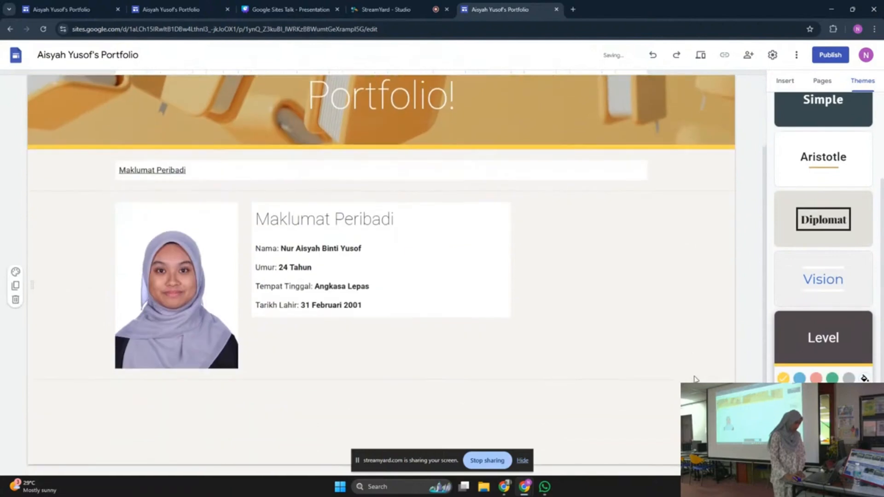
{"action": "scroll", "coordinate": [695, 378], "scroll_direction": "up", "scroll_amount": 2}
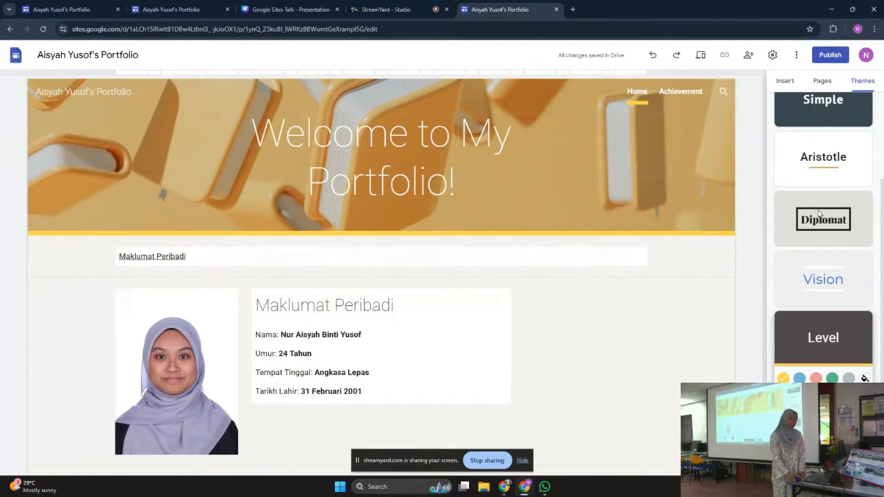
{"action": "mouse_move", "coordinate": [721, 225]}
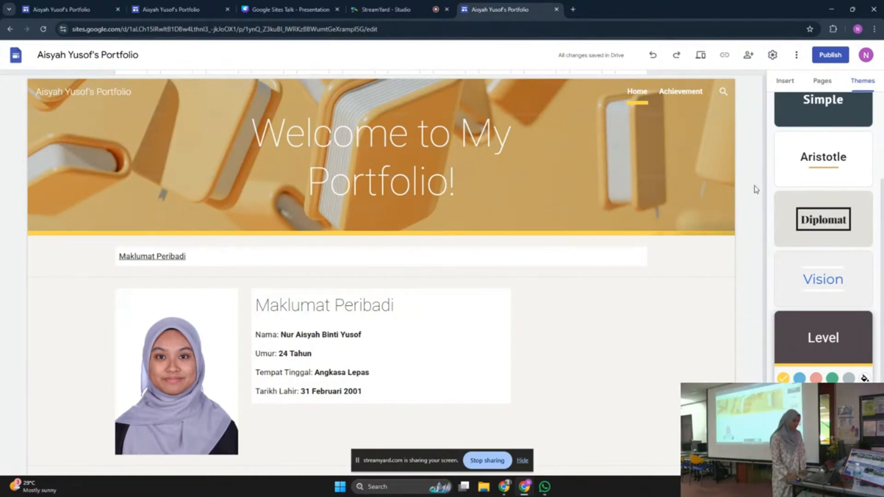
{"action": "scroll", "coordinate": [804, 173], "scroll_direction": "up", "scroll_amount": 3}
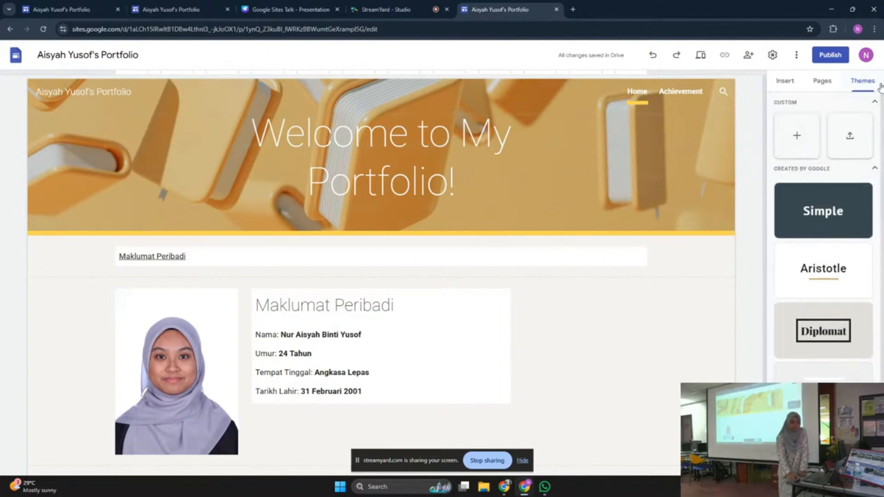
{"action": "left_click", "coordinate": [846, 231]}
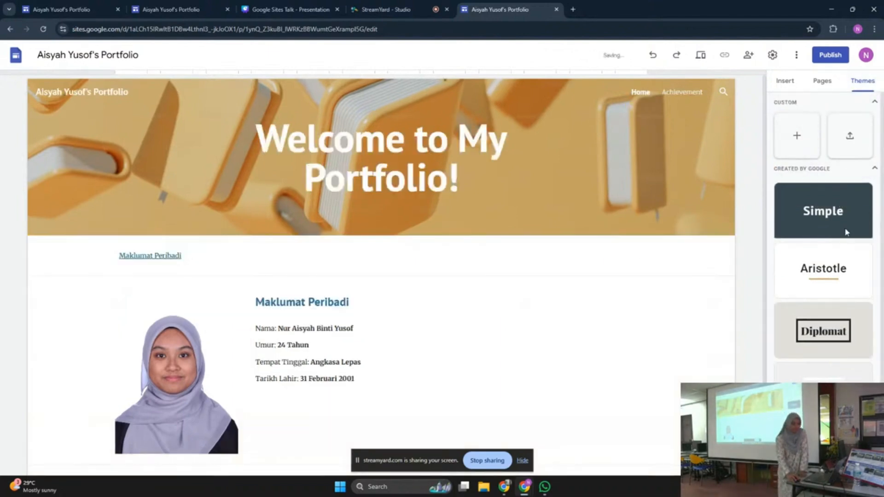
{"action": "left_click", "coordinate": [845, 316]}
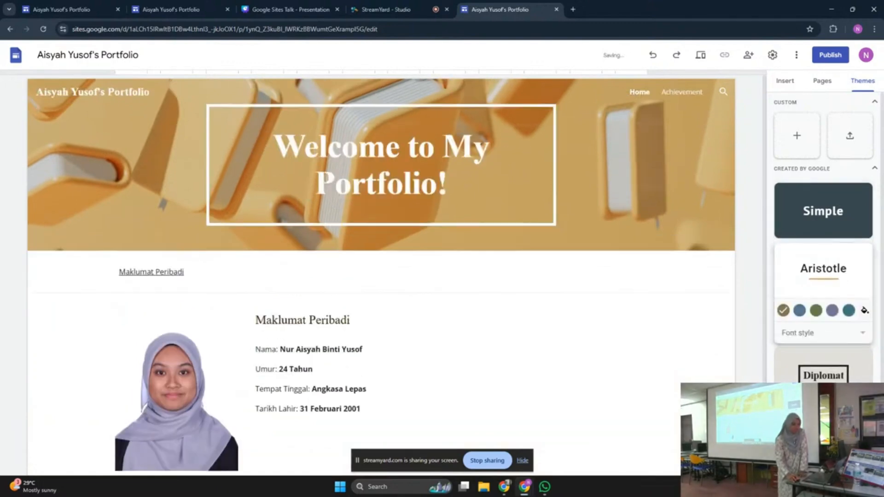
{"action": "left_click", "coordinate": [824, 426]}
Try Level and a condensed-heading theme, then settle back on the Level theme
{"action": "scroll", "coordinate": [795, 284], "scroll_direction": "down", "scroll_amount": 2}
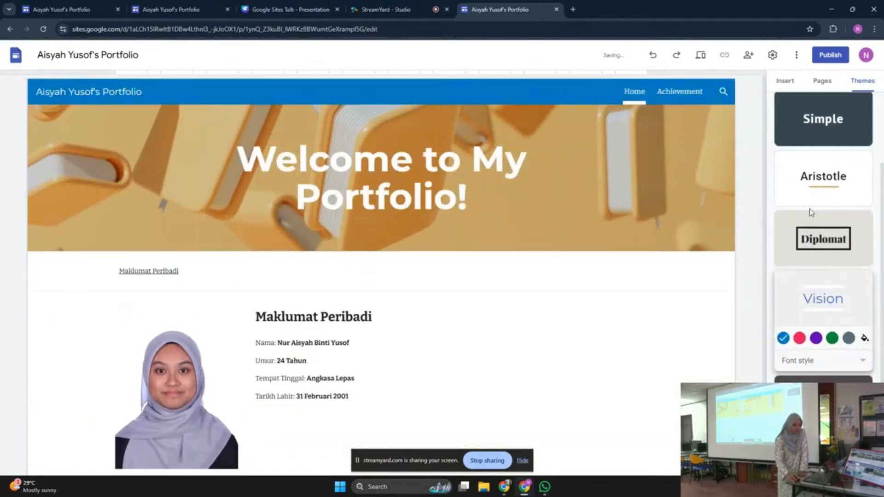
{"action": "left_click", "coordinate": [823, 380]}
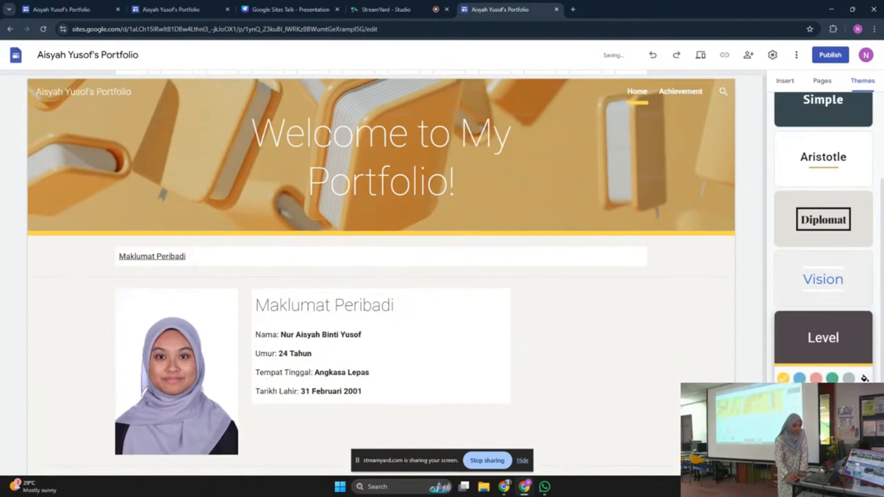
{"action": "left_click", "coordinate": [825, 430]}
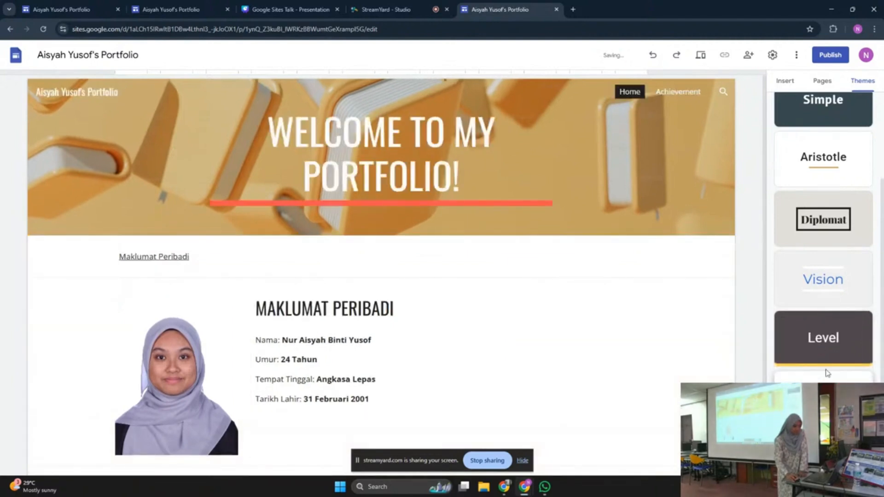
{"action": "left_click", "coordinate": [827, 351]}
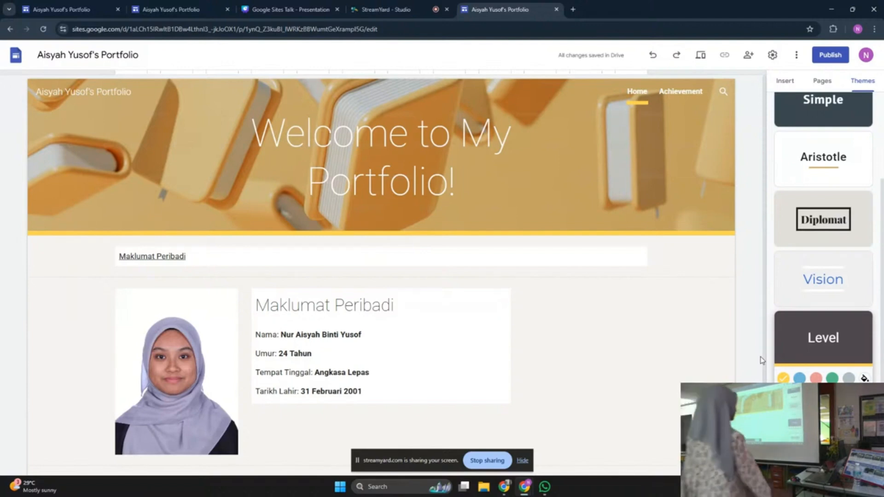
Bring up the Insert list and scroll it down to the YouTube, Calendar, Map and Docs elements
{"action": "scroll", "coordinate": [665, 313], "scroll_direction": "down", "scroll_amount": 2}
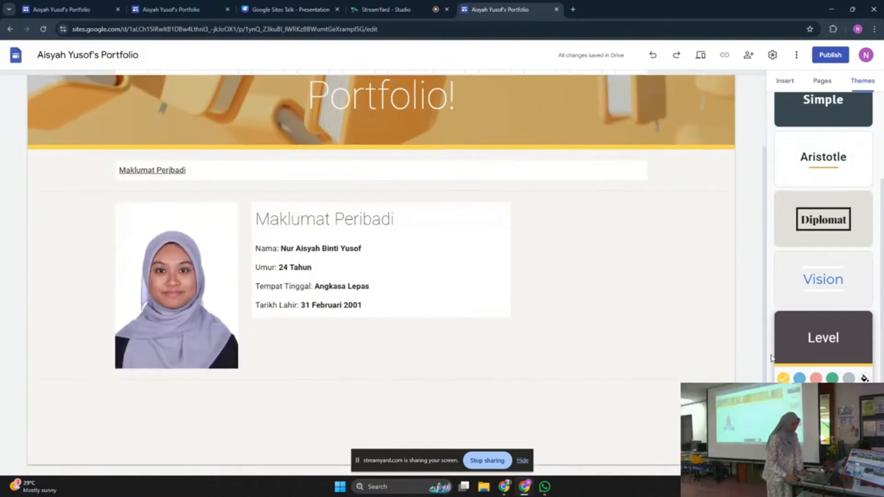
{"action": "left_click", "coordinate": [784, 81]}
{"action": "scroll", "coordinate": [773, 320], "scroll_direction": "down", "scroll_amount": 1}
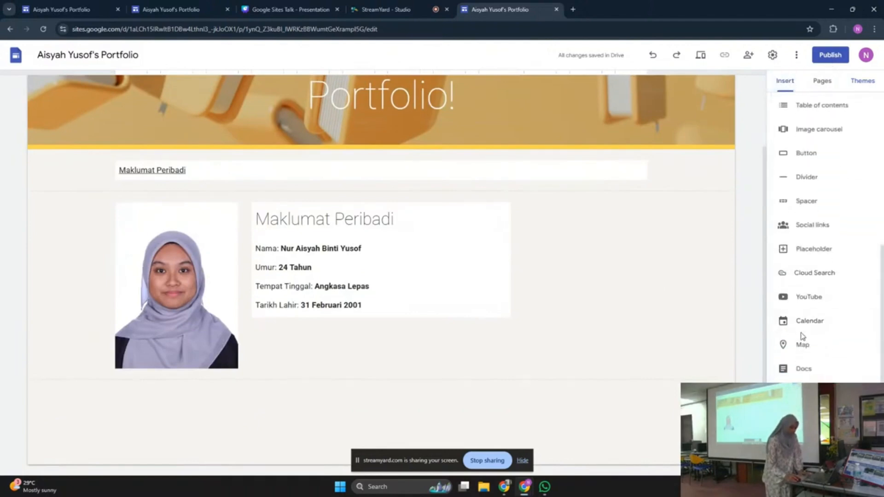